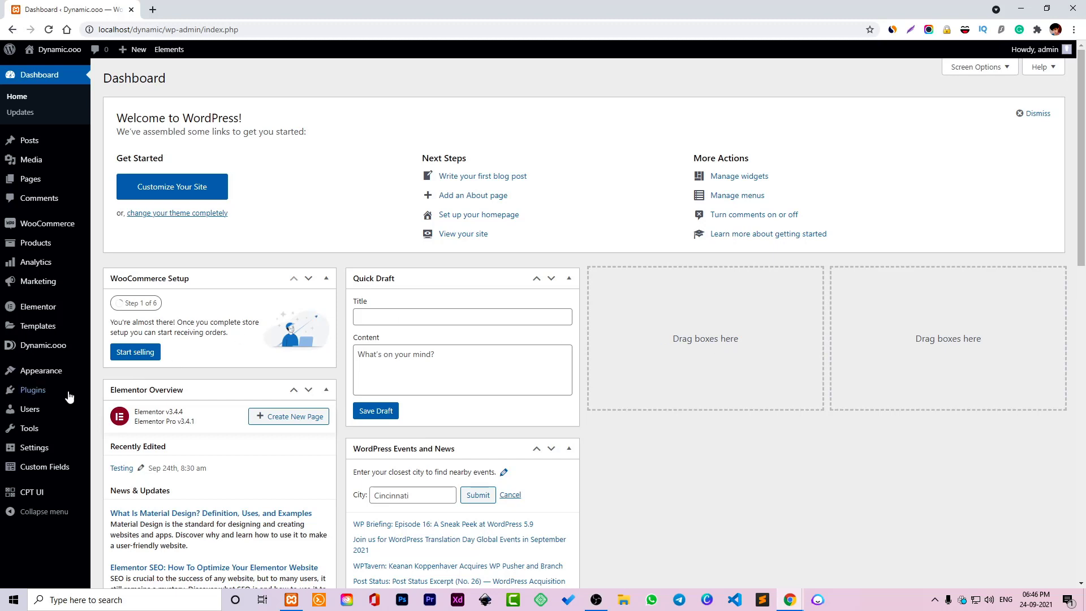
Open the list of installed plugins and review it.
left_click(32, 390)
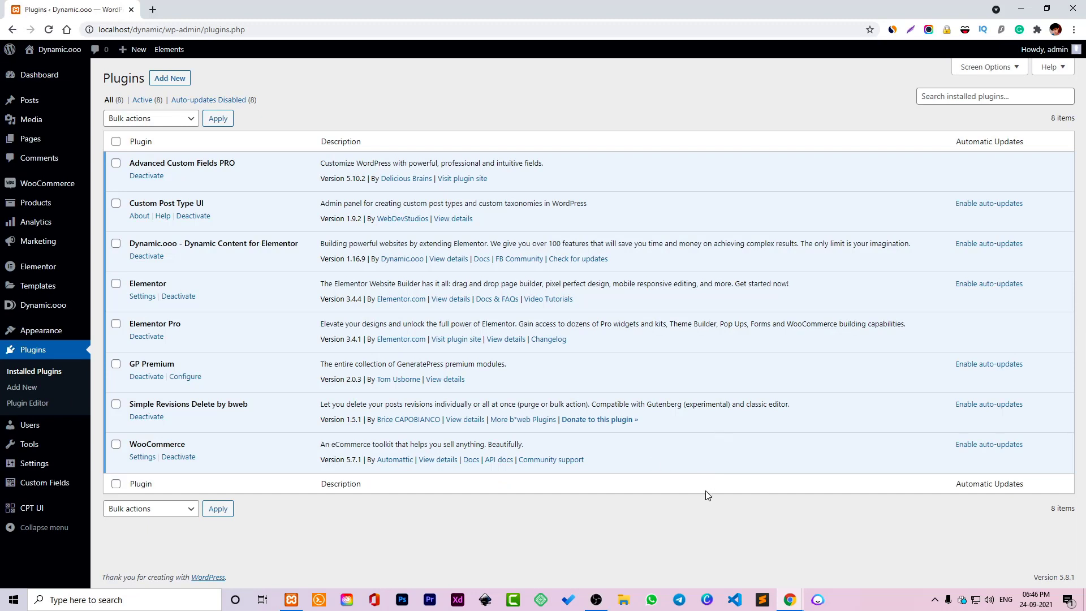
mouse_move(73, 306)
Search the web for "add to favorites dynamic.ooo" in a new browser tab.
left_click(152, 10)
type("a")
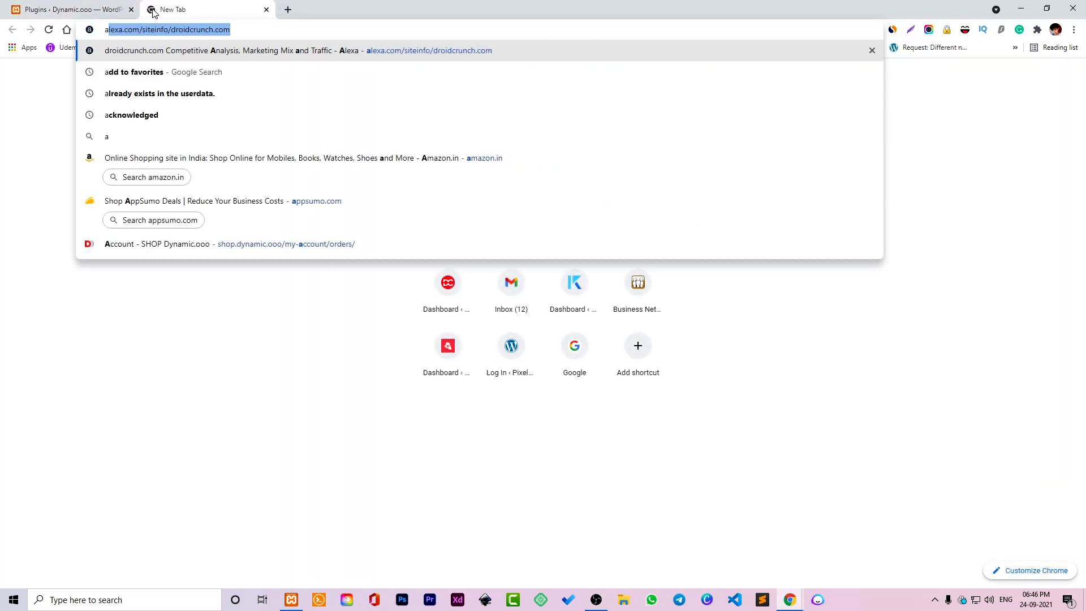
type("dd to fav")
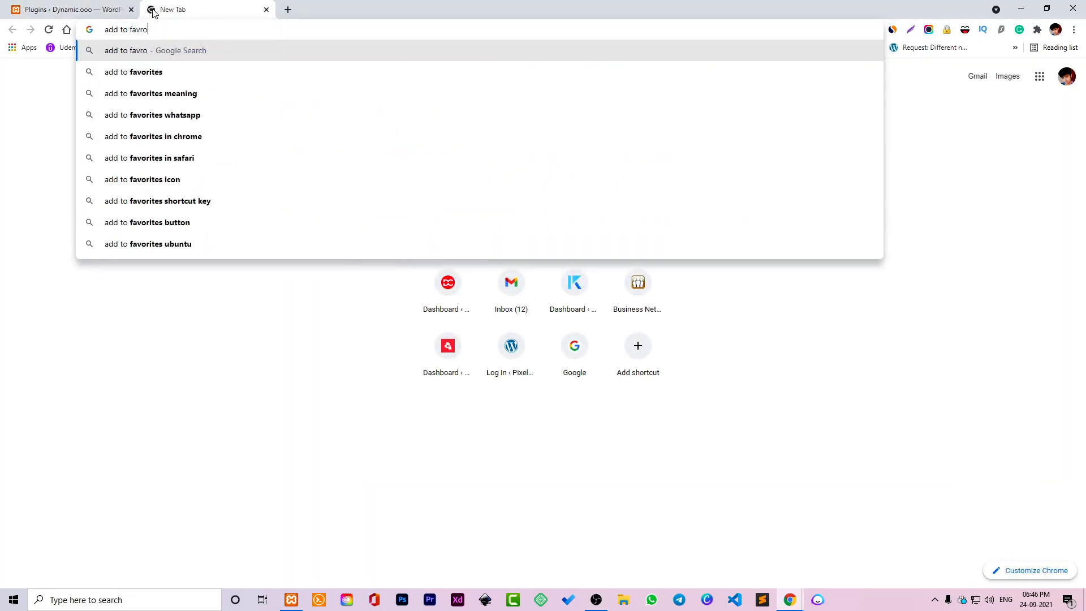
type("orites")
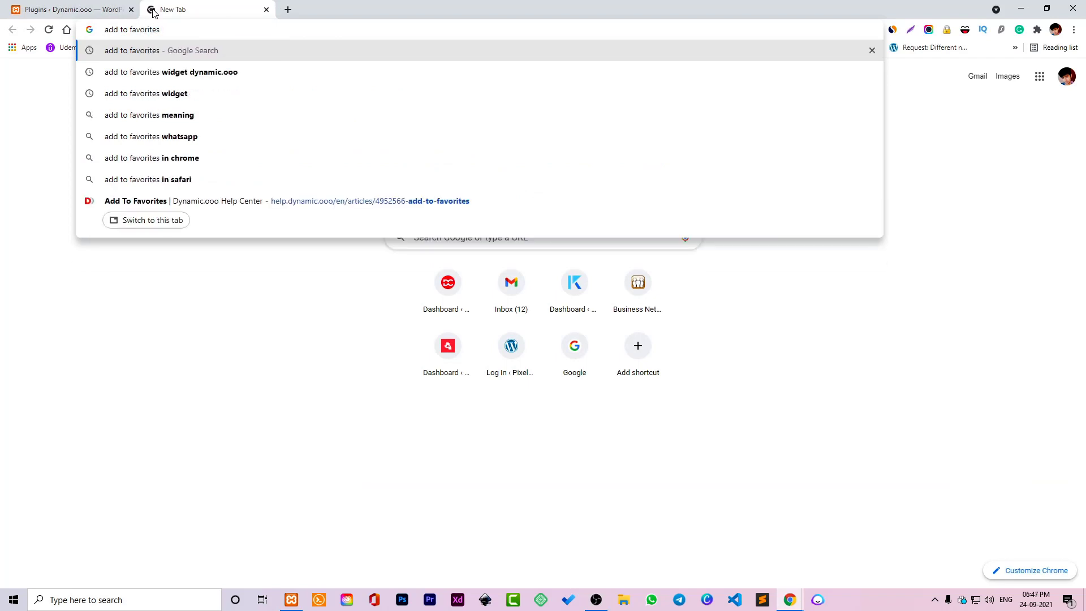
type(" dynamic")
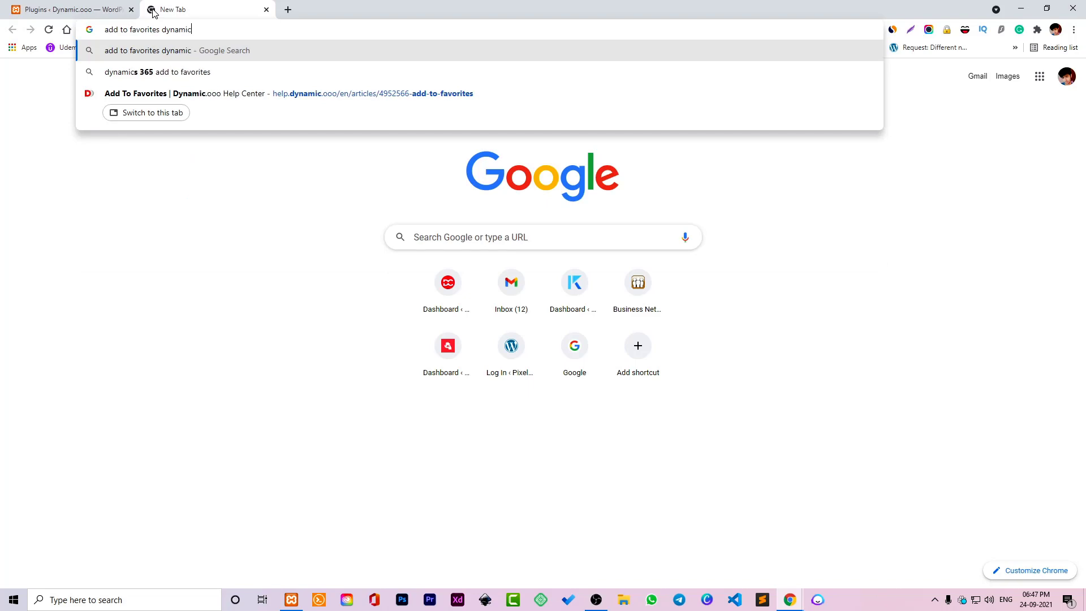
type(".ooo")
key("Return")
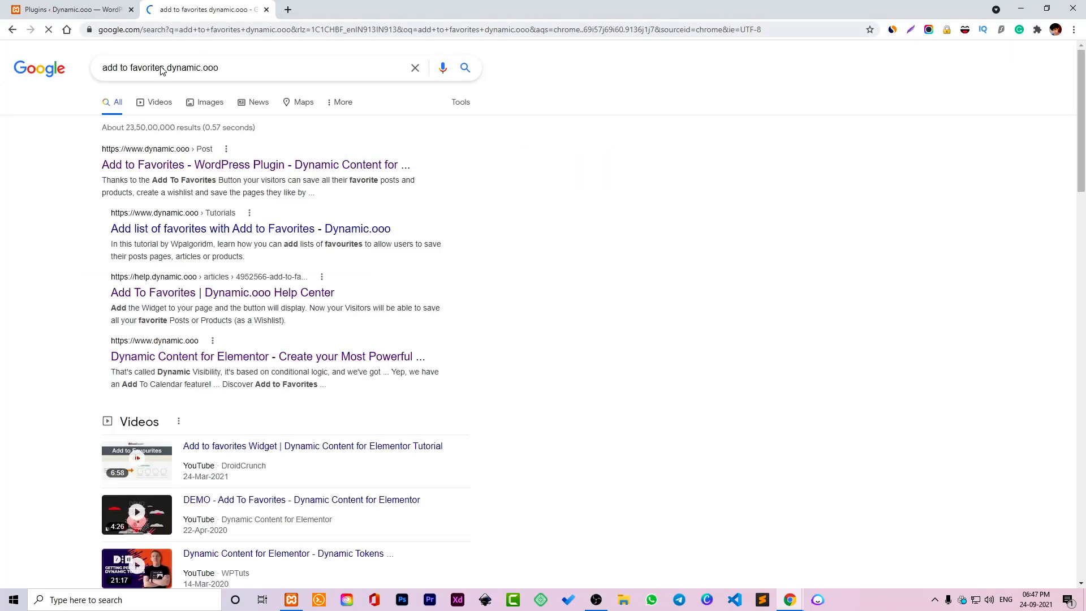
Open the Dynamic.ooo Add to Favorites widget page from the search results and look through its content.
left_click(193, 165)
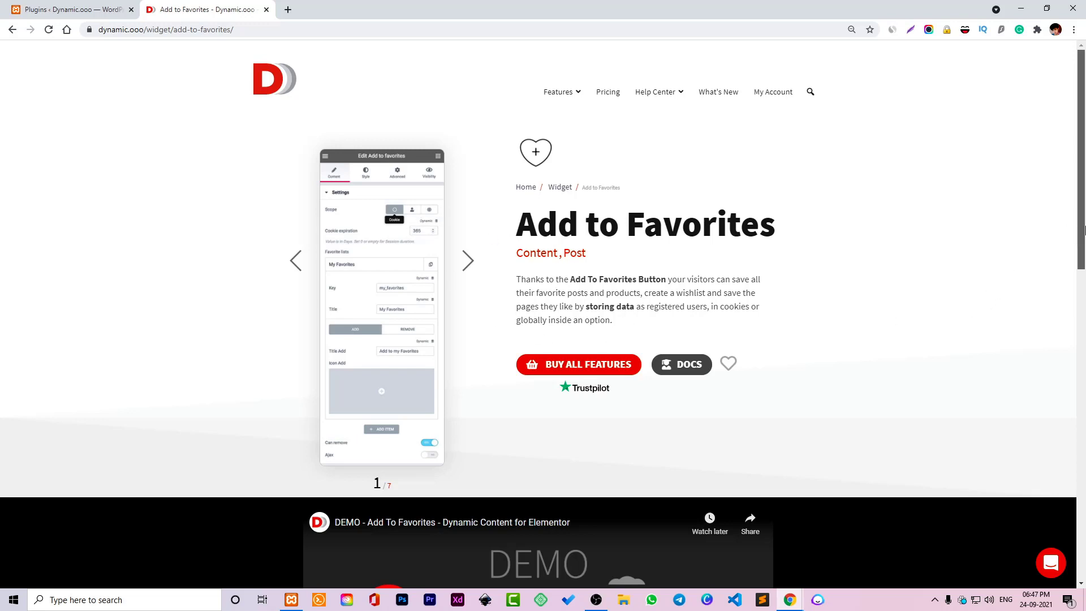
mouse_move(1083, 230)
left_mouse_down()
mouse_move(1079, 275)
mouse_move(1069, 253)
mouse_move(1064, 315)
mouse_move(1071, 243)
left_mouse_up()
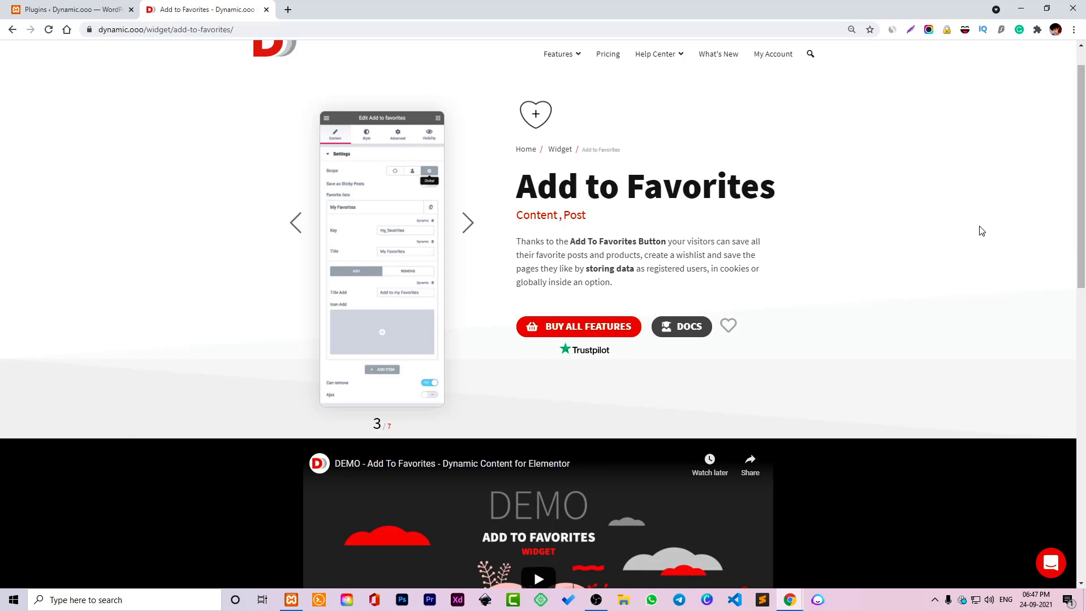
scroll(981, 231, "down", 12)
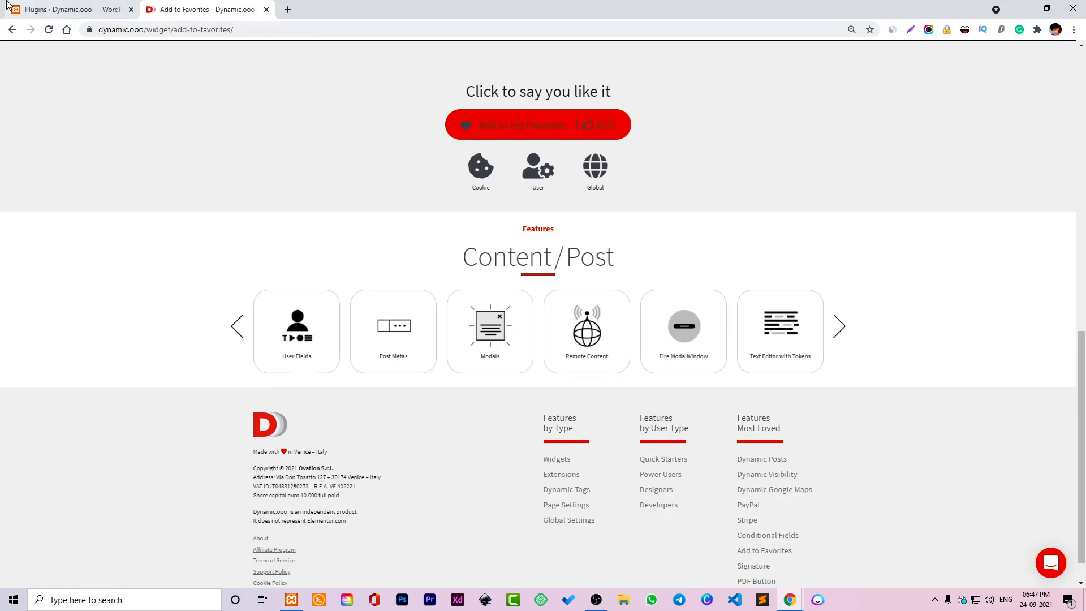
Return to the WordPress admin, list the published templates and open Single Post Temp in Elementor in a new tab.
left_click(46, 9)
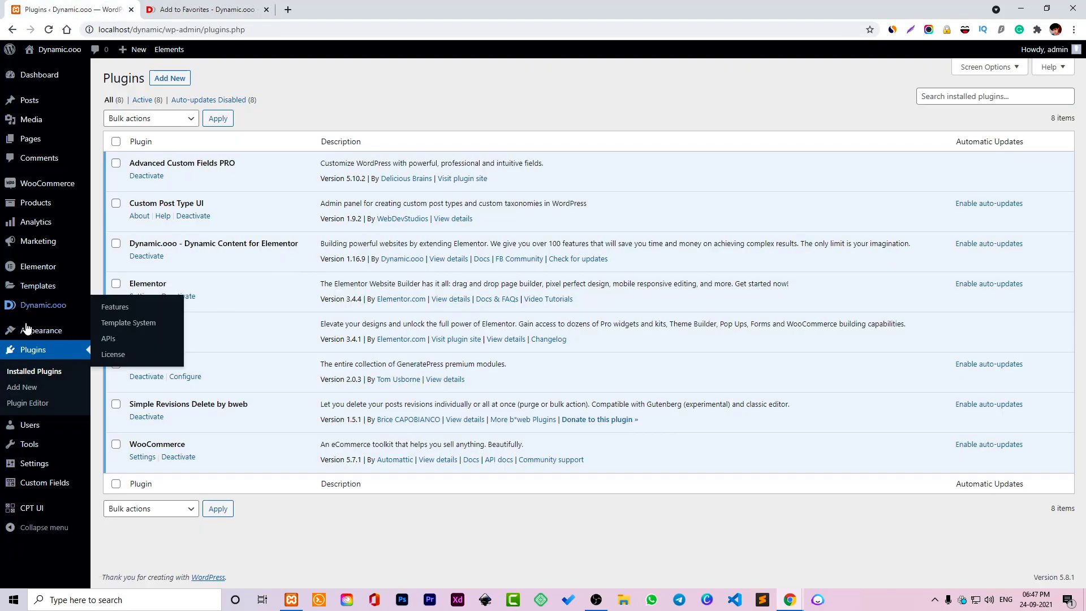
mouse_move(48, 289)
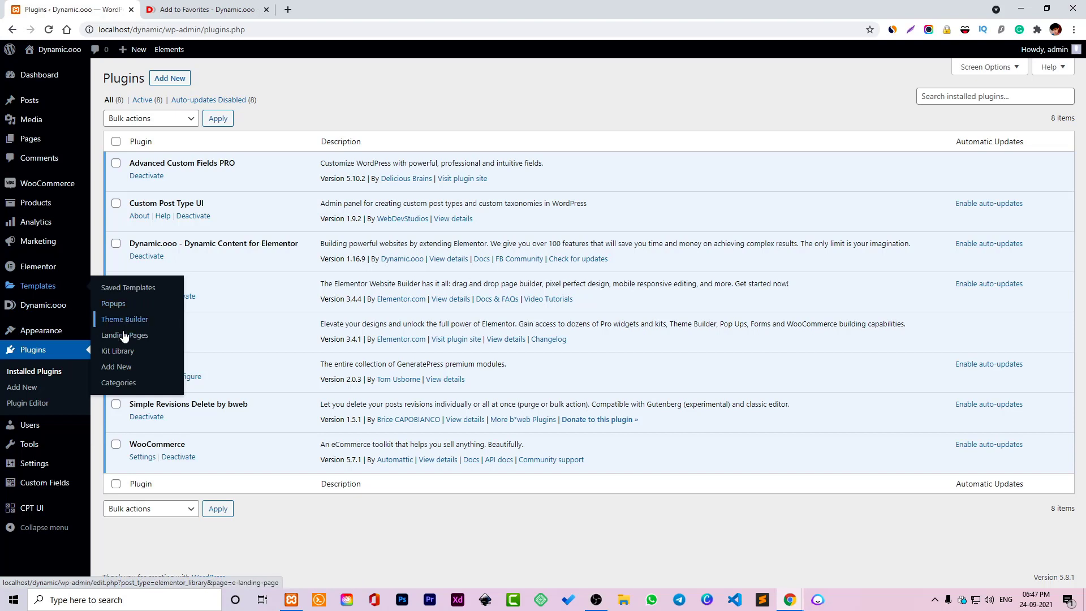
left_click(129, 289)
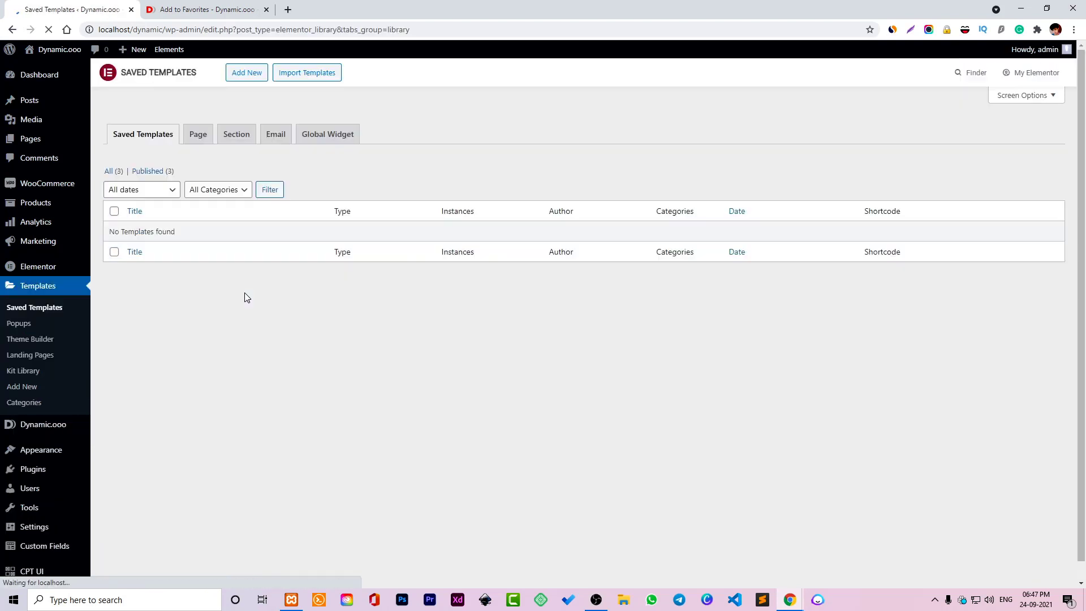
left_click(151, 171)
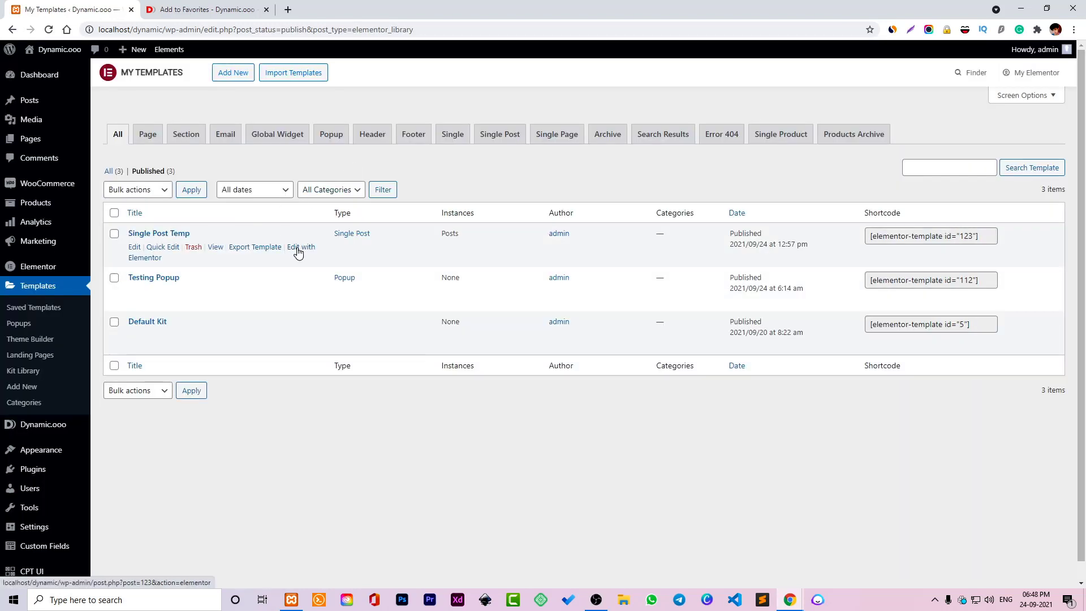
right_click(306, 250)
left_click(344, 255)
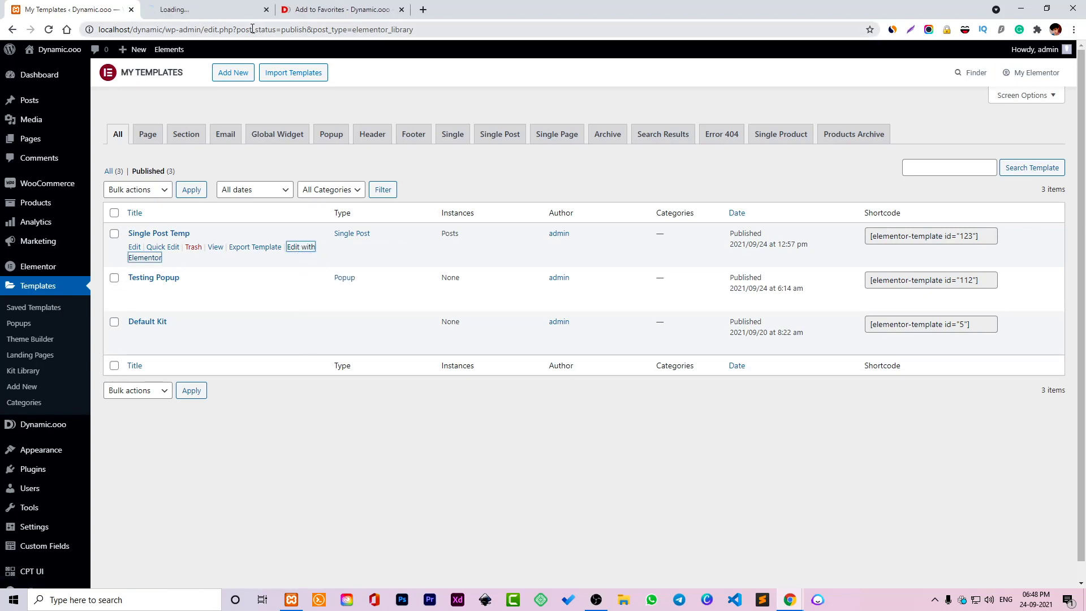
View the published post "Ut enim ad minim veniam" on the site.
left_click(34, 100)
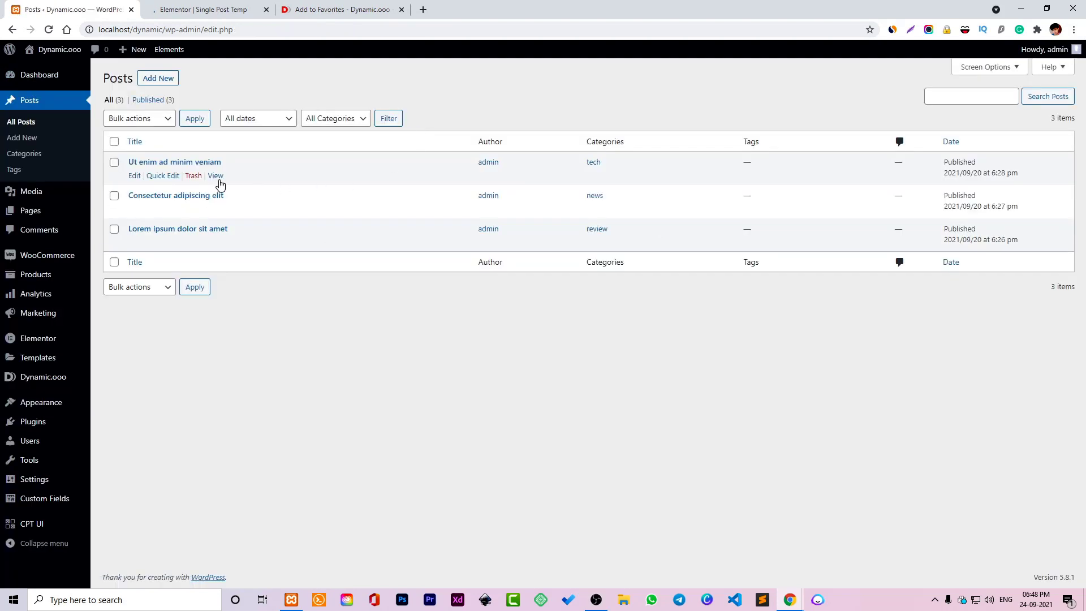
left_click(215, 175)
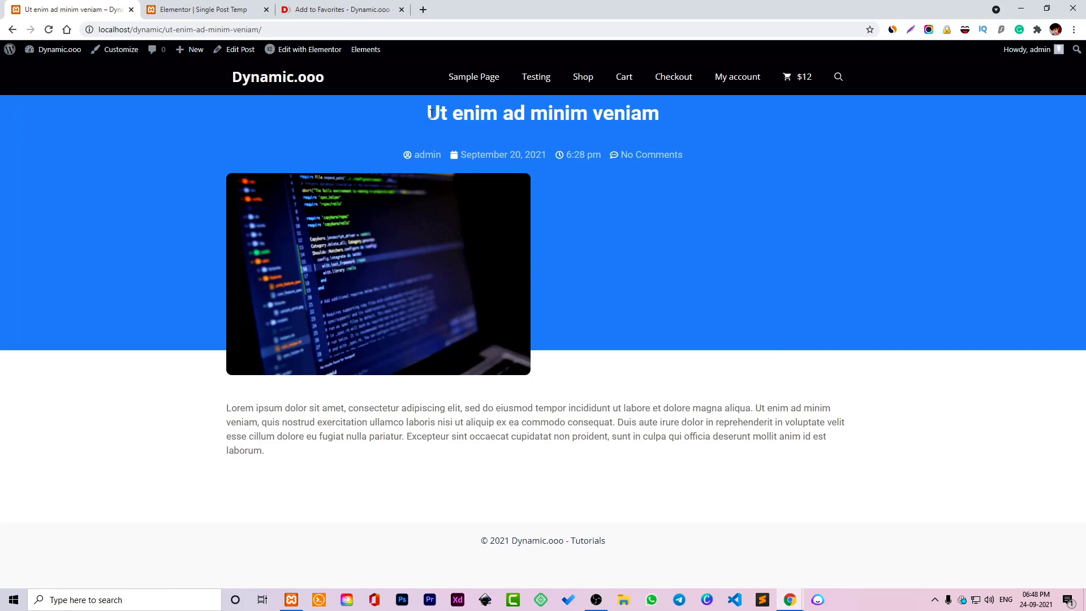
Center-align the featured image in the Single Post Temp template, and look at the post info and post content settings.
left_click(218, 8)
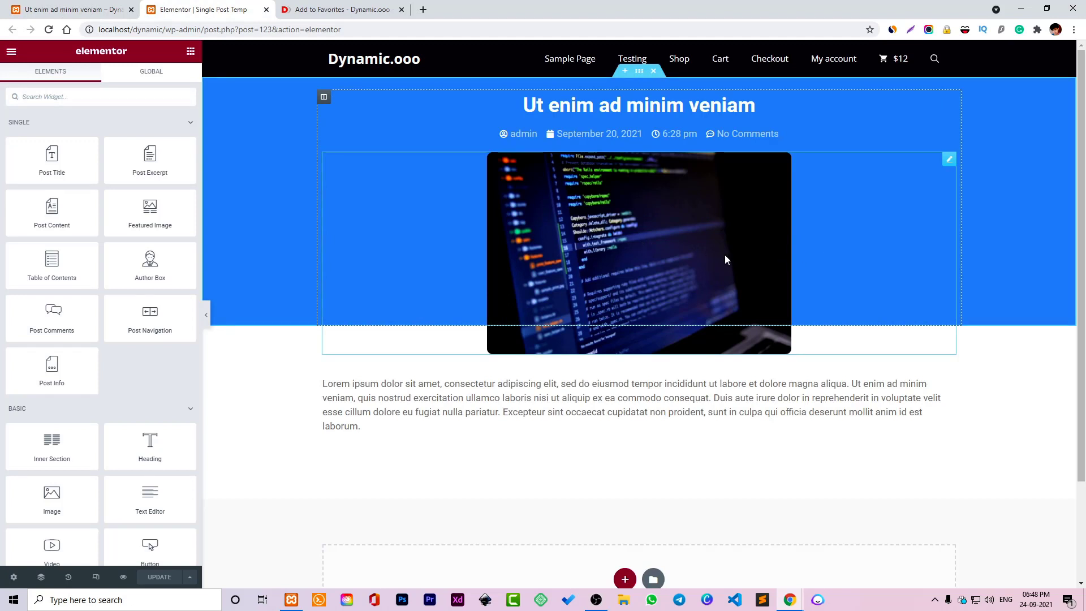
left_click(726, 259)
left_click(168, 198)
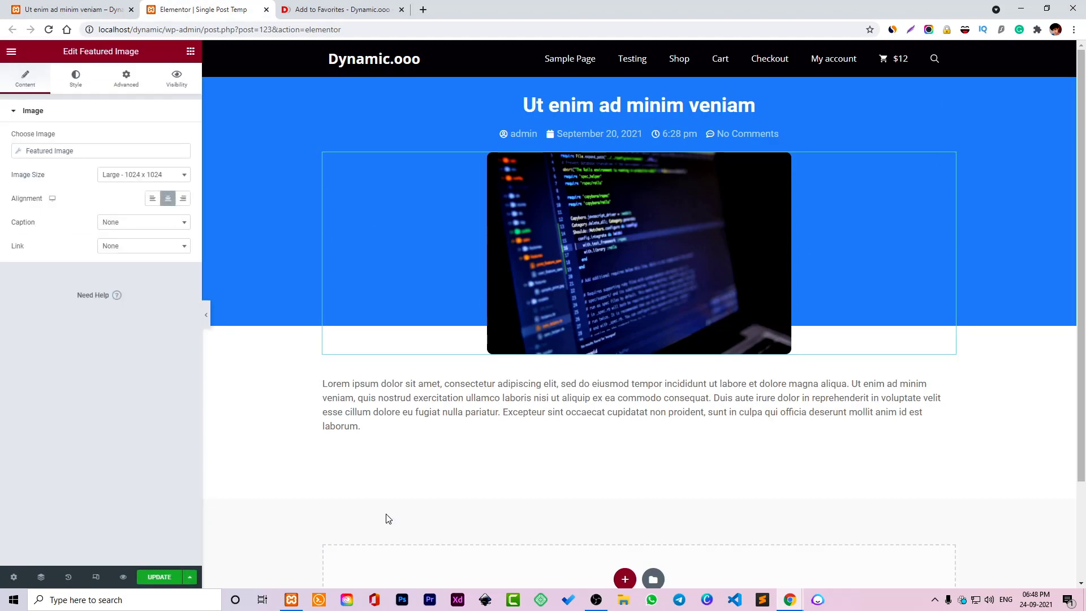
left_click(521, 139)
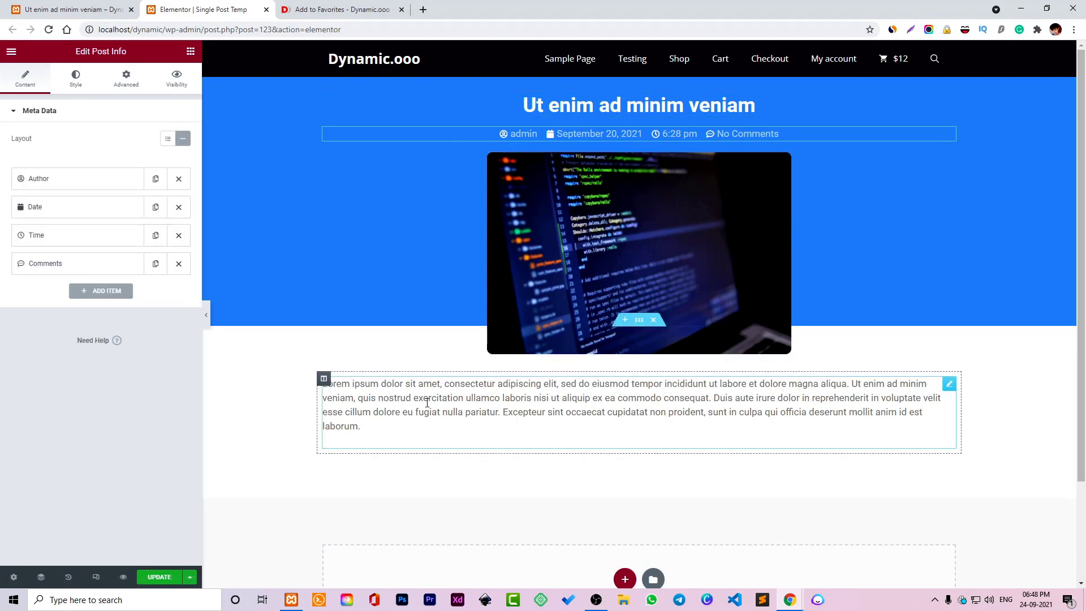
left_click(365, 410)
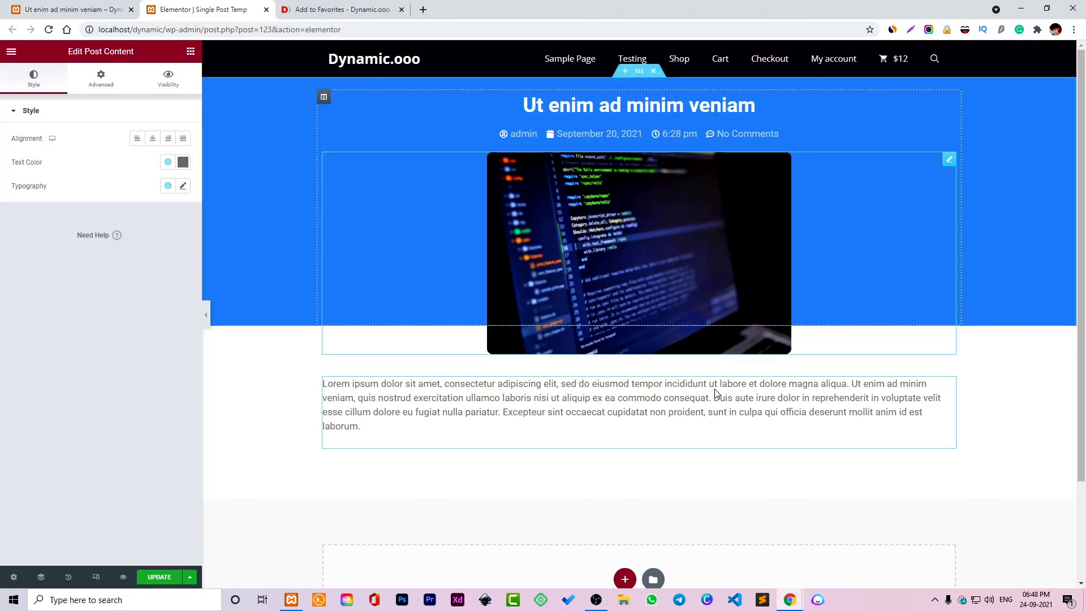
Find the Add to Favorites widget by searching "add to" and place it between the featured image and the post content.
left_click(191, 52)
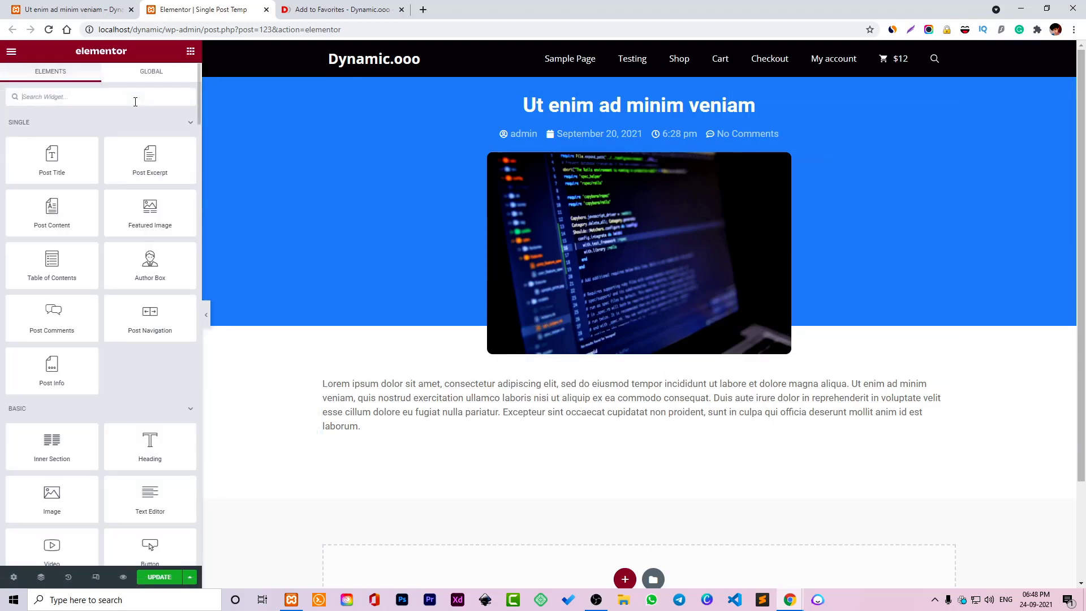
type("add to")
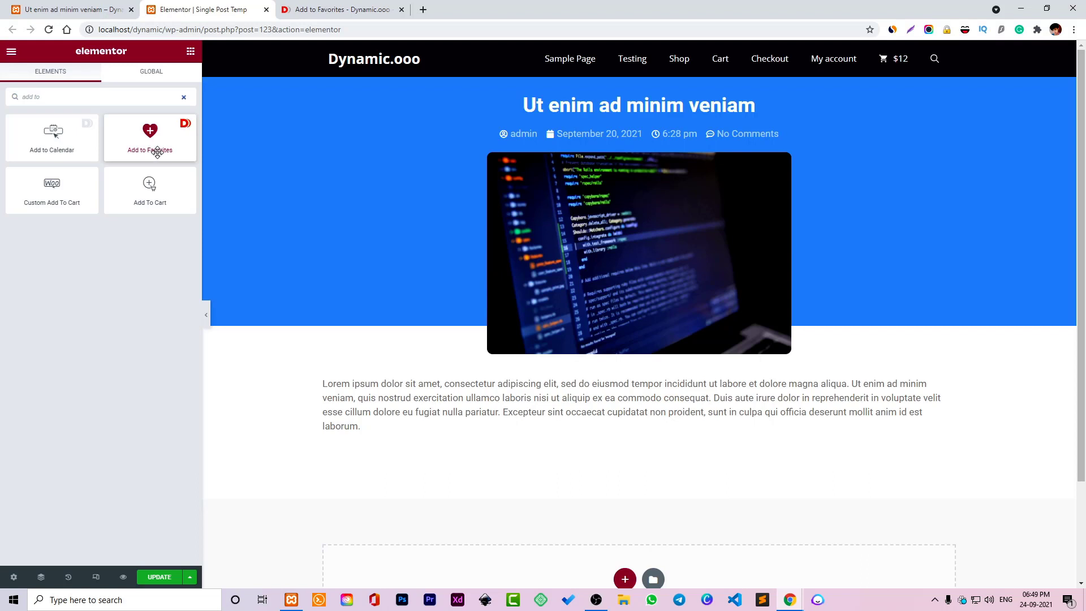
left_click_drag(157, 152, 660, 385)
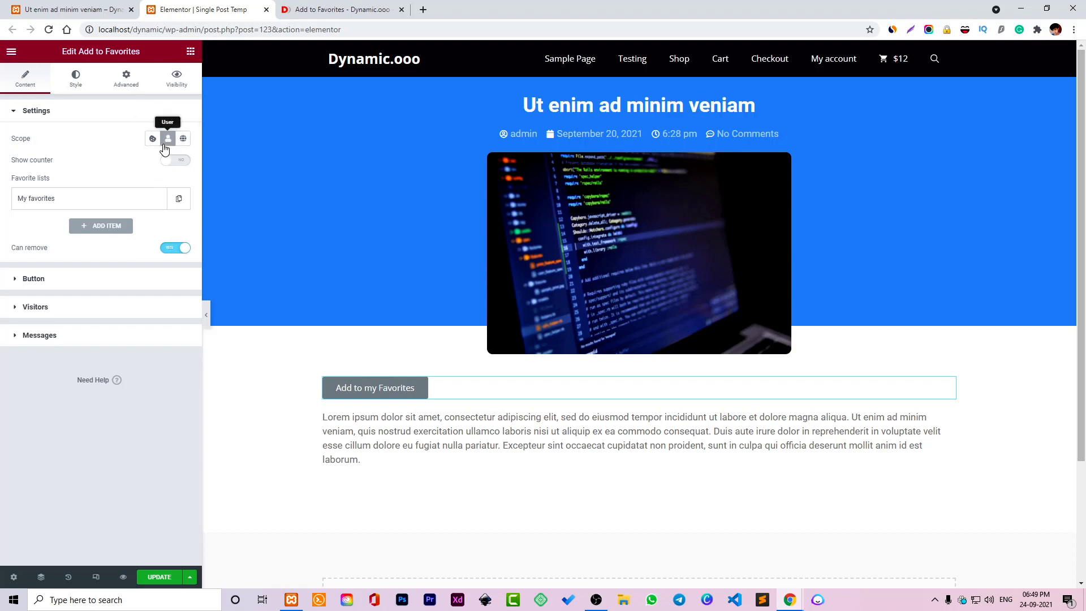
Examine the widget's My favorites list options, including its key, and the button type, size and icon settings.
left_click(80, 202)
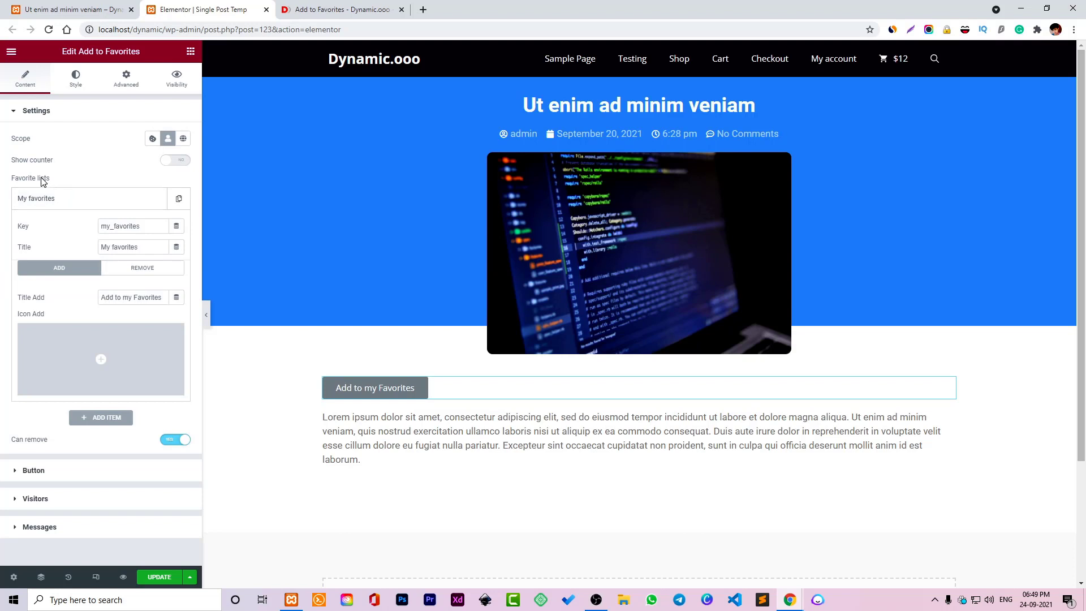
scroll(56, 215, "down", 1)
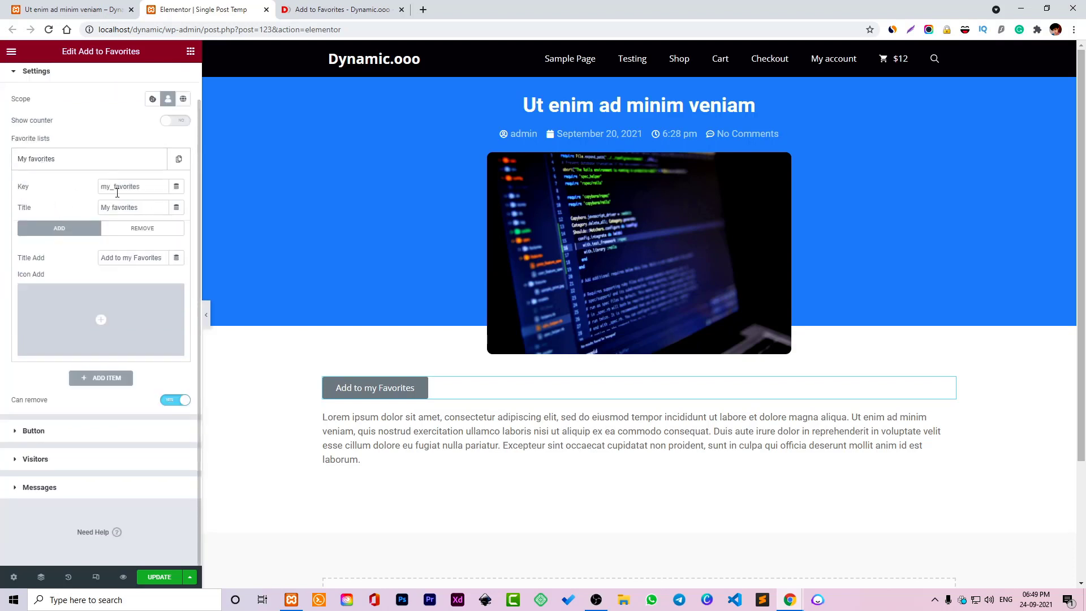
left_click_drag(151, 186, 57, 194)
left_click(156, 192)
left_click(85, 436)
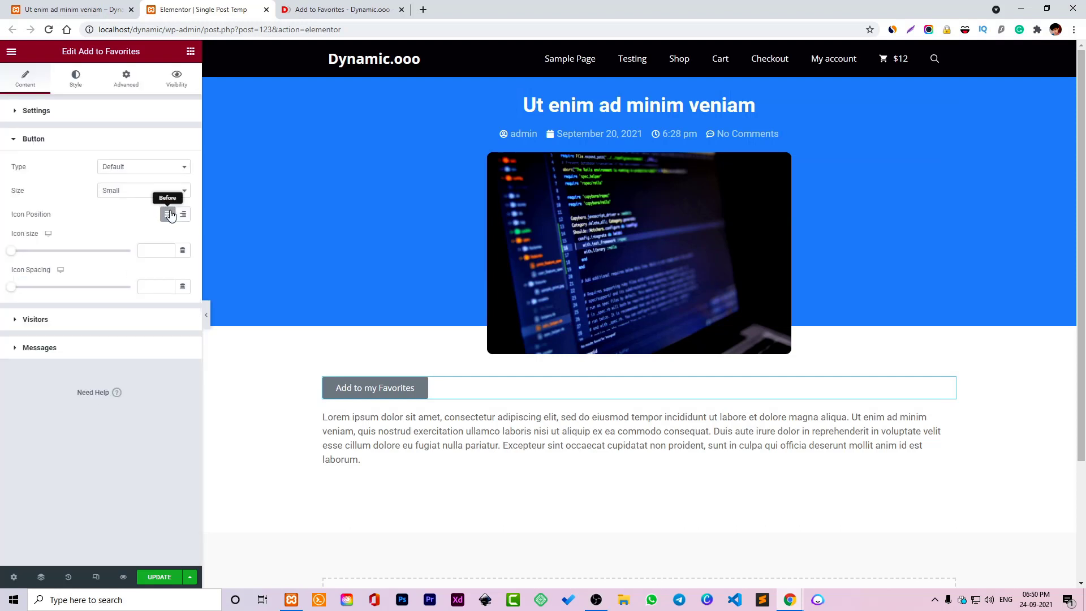
Center-align the Add to my Favorites button and update the template.
left_click(74, 79)
left_click(152, 138)
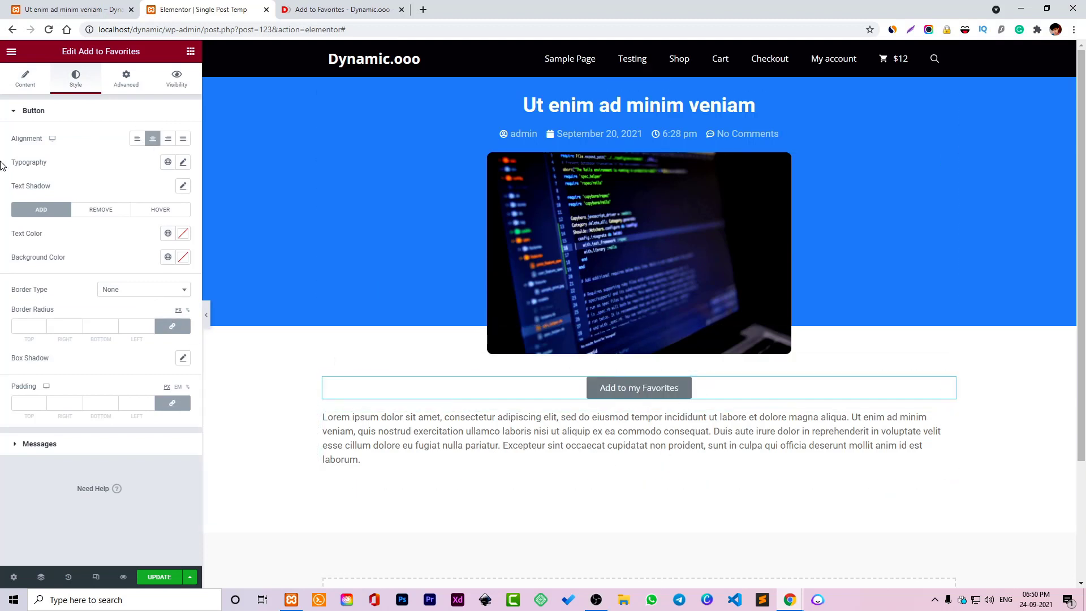
left_click(15, 95)
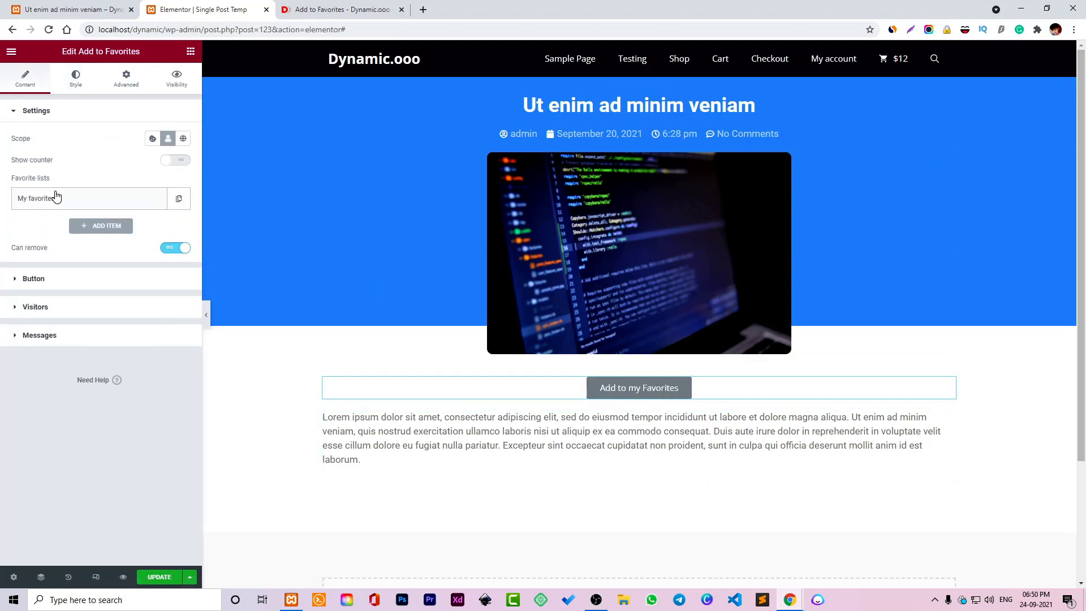
left_click(107, 198)
left_click(107, 198)
left_click(159, 576)
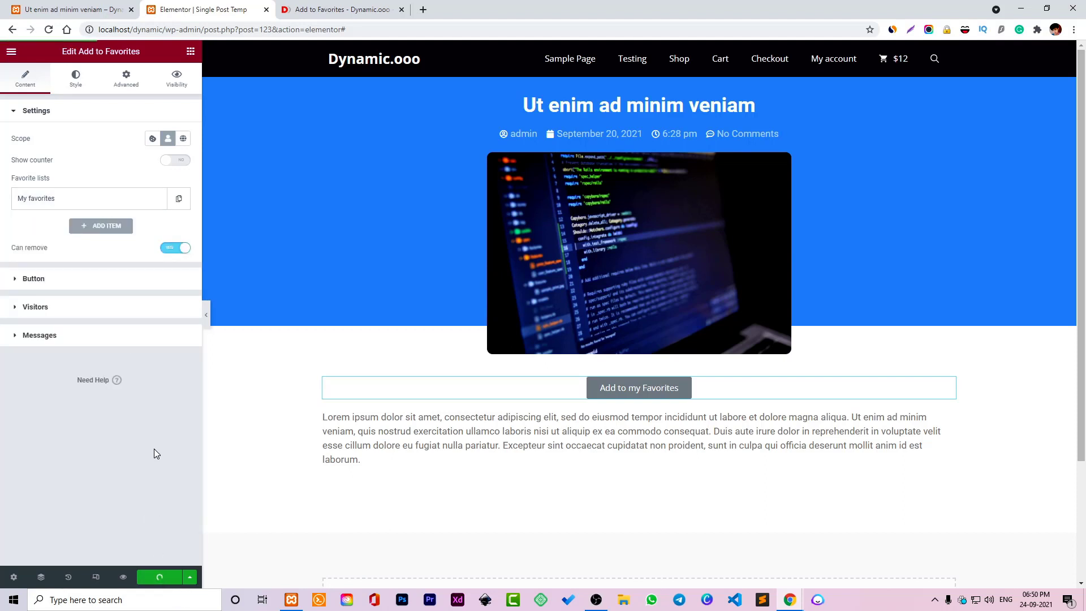
Start a new WordPress page from the Ut enim ad minim veniam post view.
left_click(102, 8)
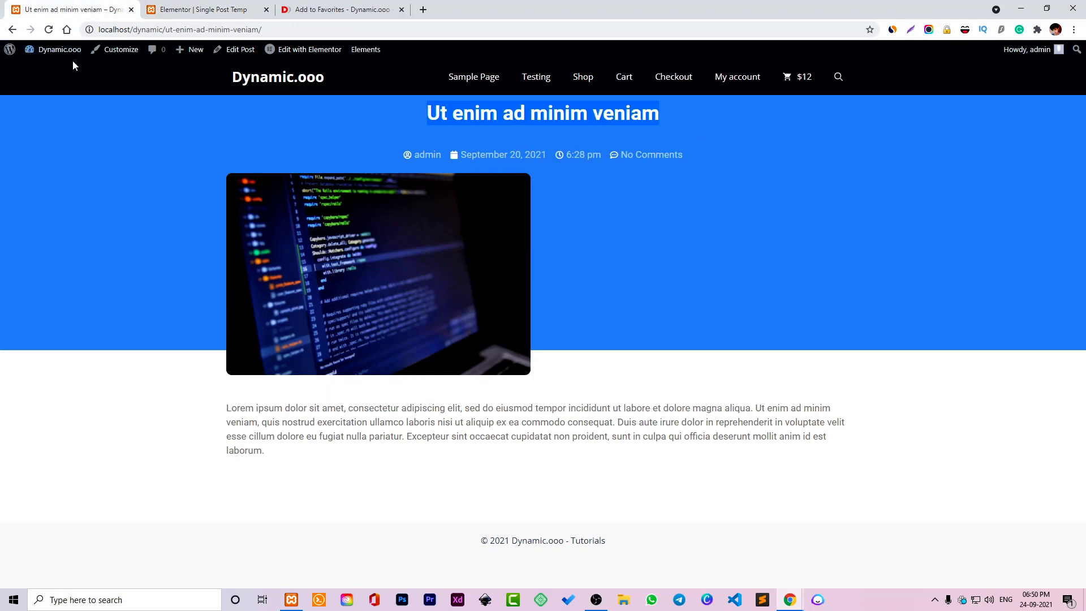
mouse_move(203, 52)
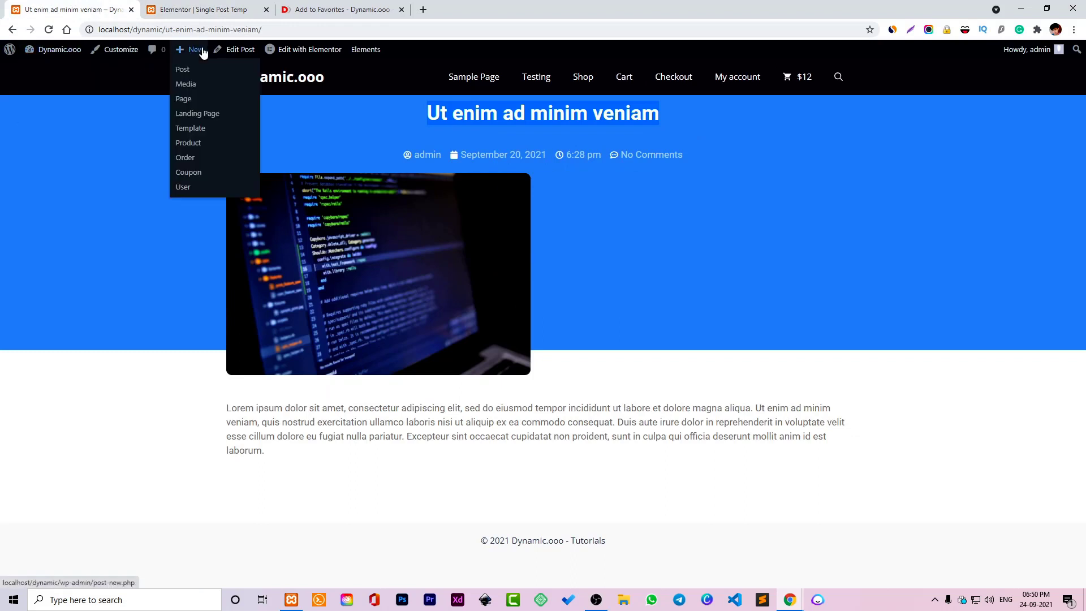
left_click(190, 99)
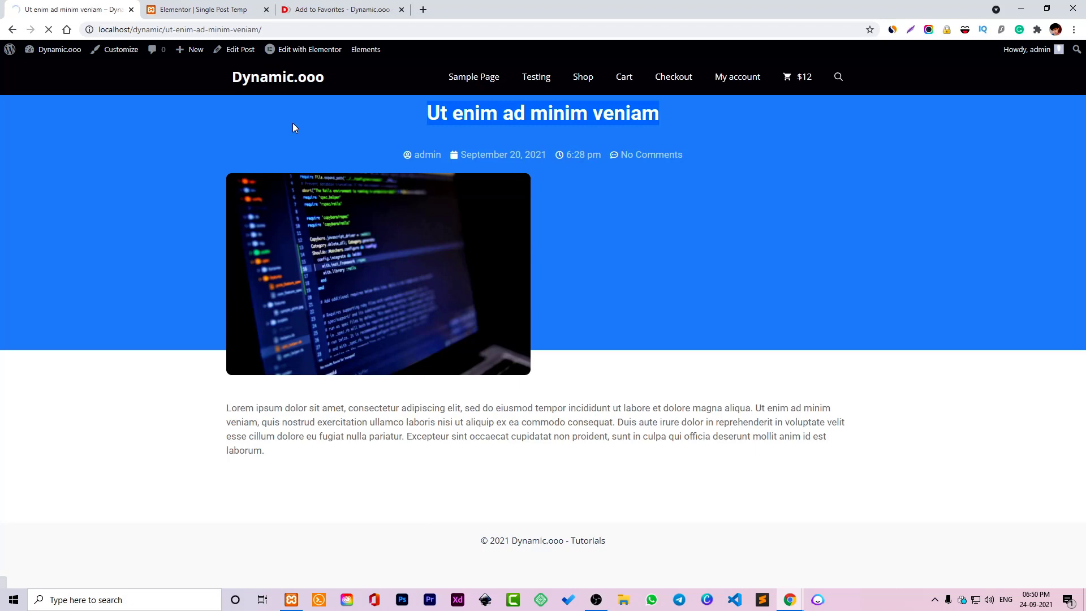
left_click(184, 4)
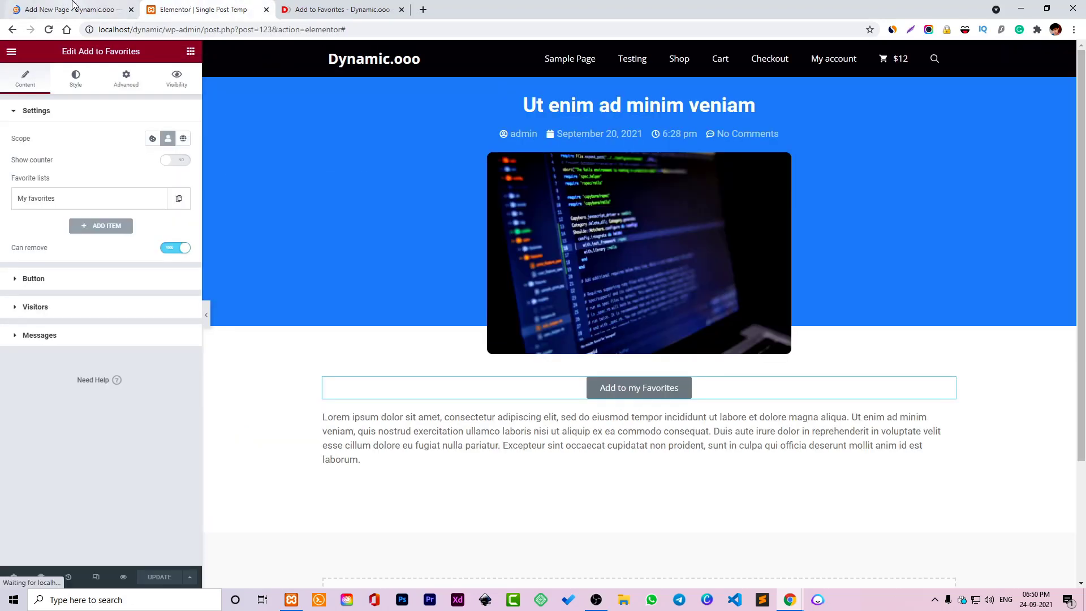
left_click(68, 10)
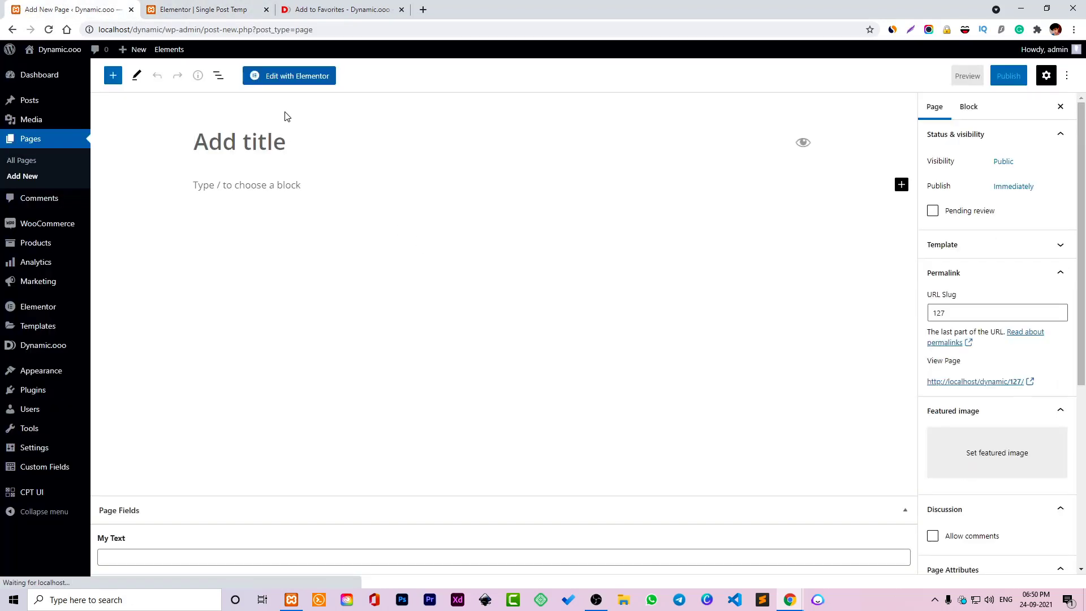
Title the new page "Bookmarks" and publish it.
type("F")
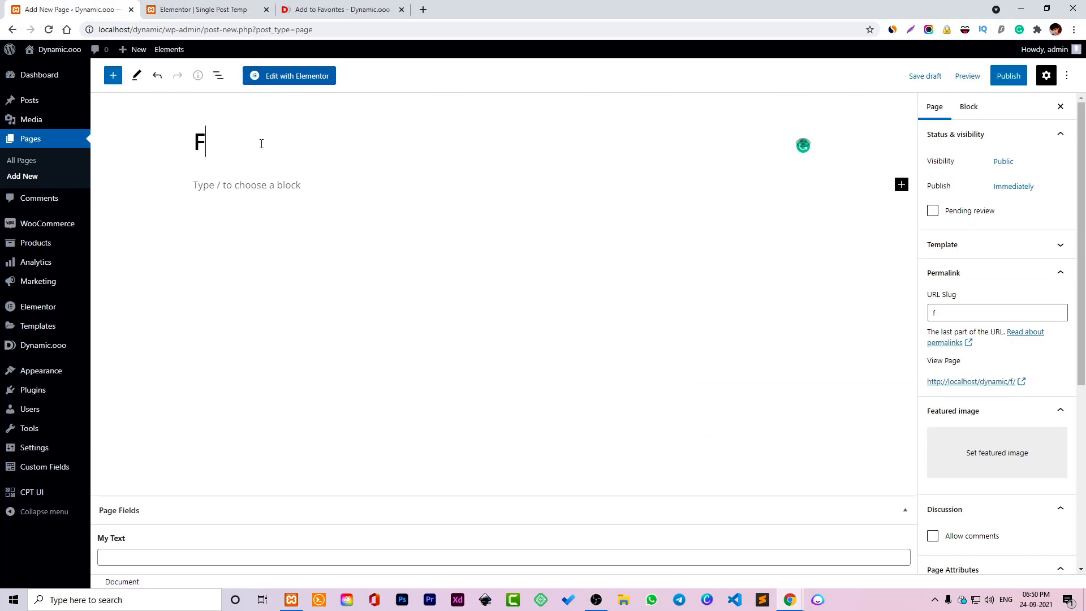
key("BackSpace")
type("Bookmas")
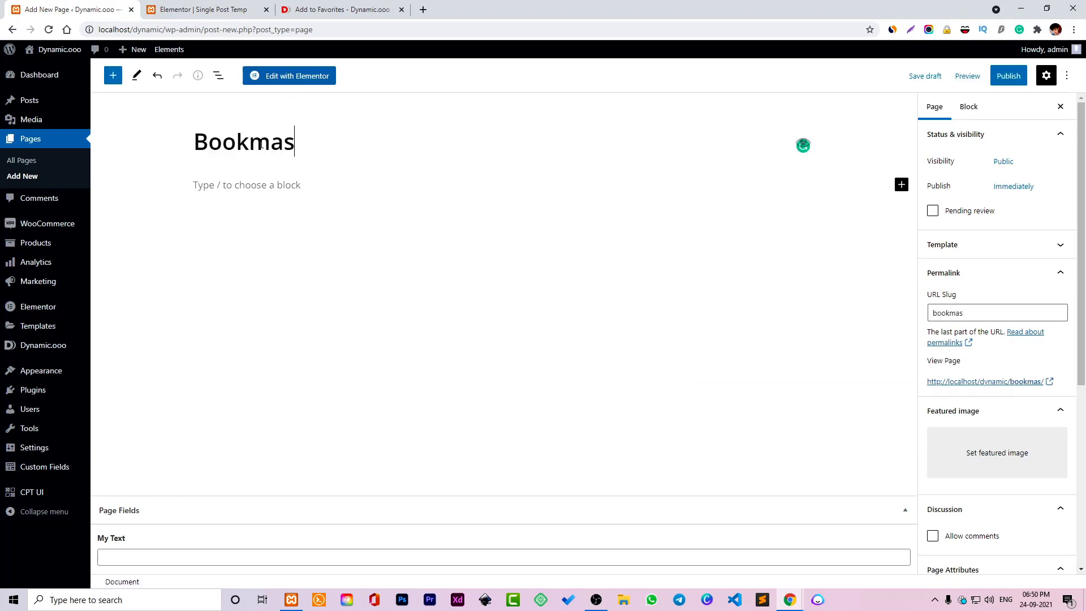
key("BackSpace")
type("rks")
left_click(1009, 79)
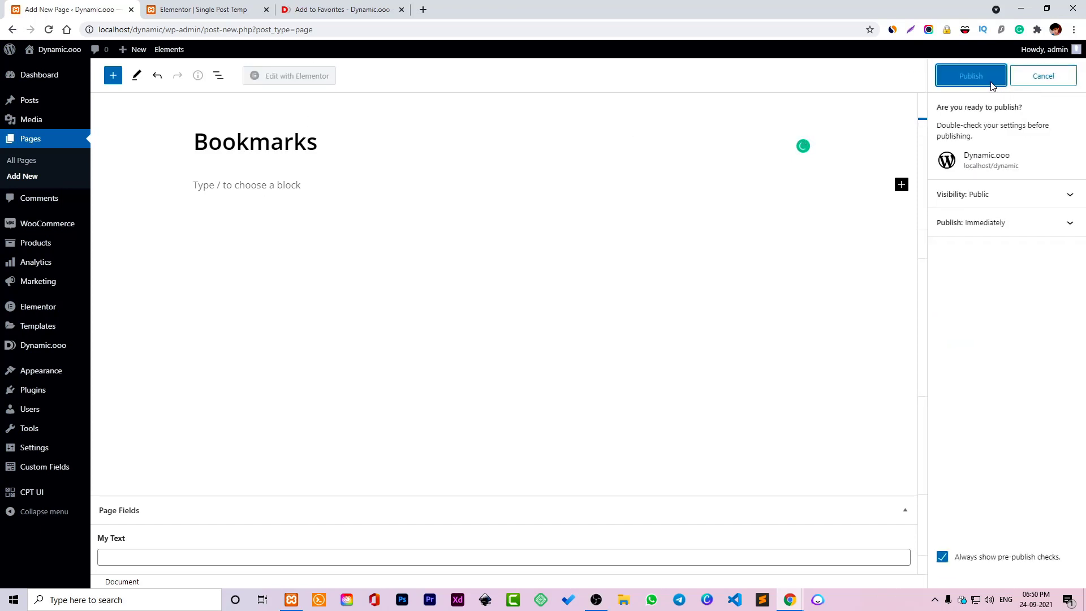
left_click(970, 76)
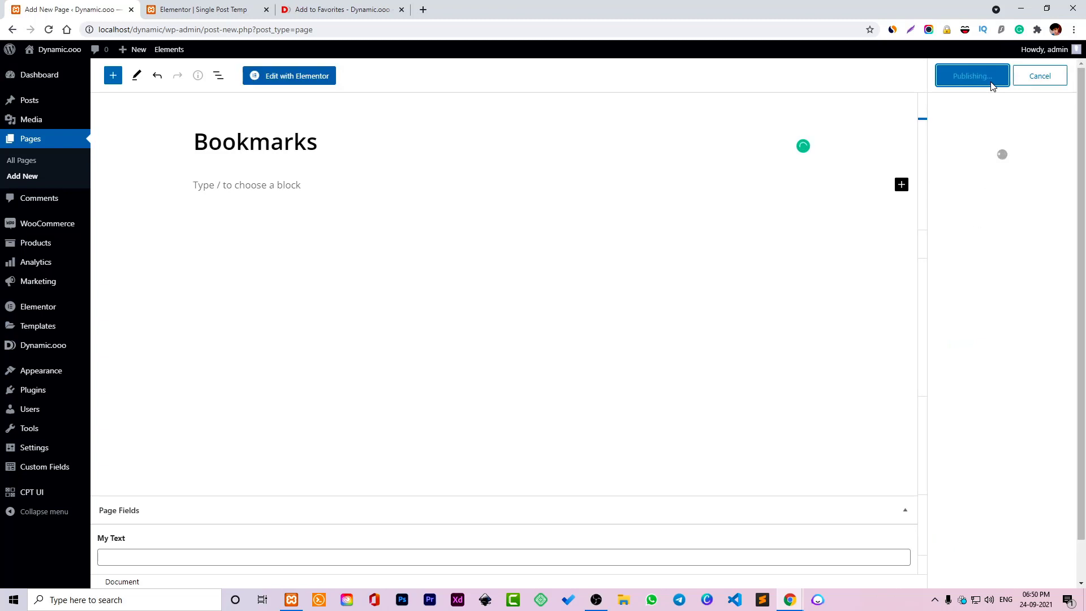
Edit the Bookmarks page with Elementor and place the Dynamic.ooo Views widget, found by searching "views", in the empty section.
left_click(303, 76)
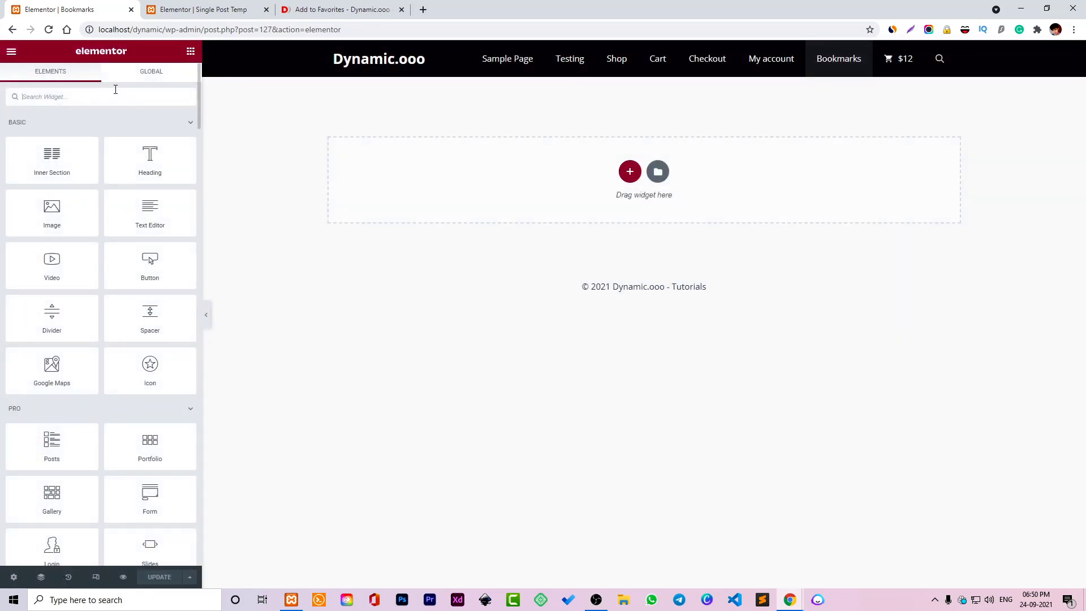
type("virew")
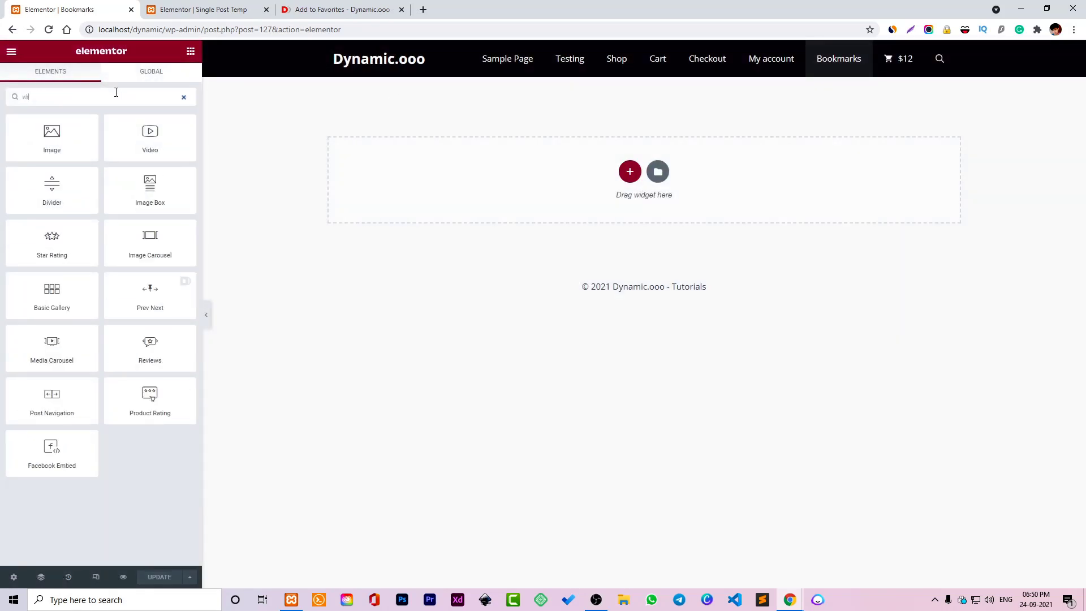
key("BackSpace")
key("BackSpace")
key("BackSpace")
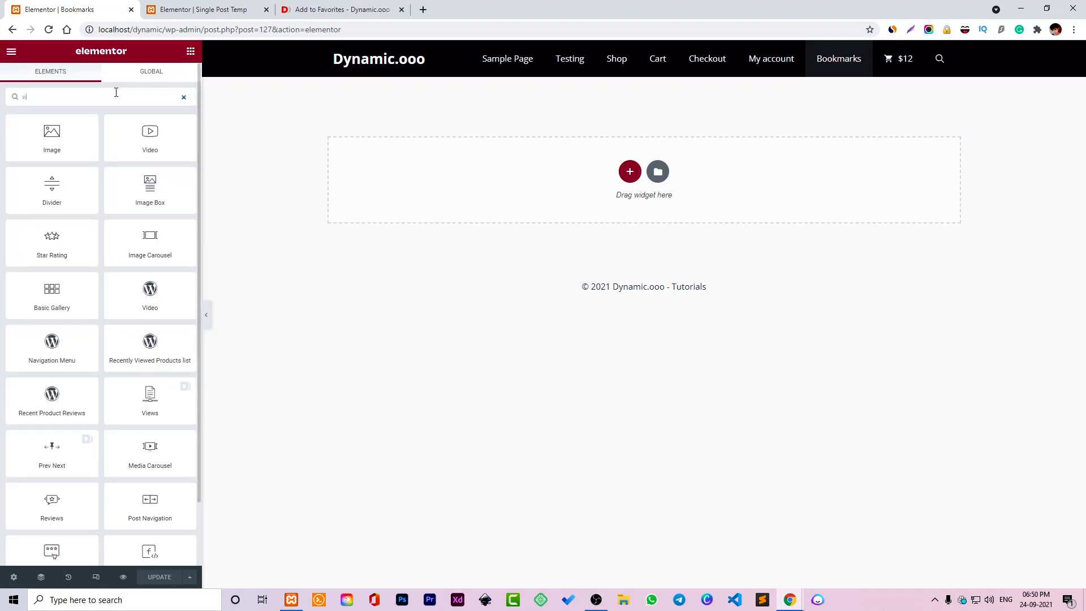
type("ews")
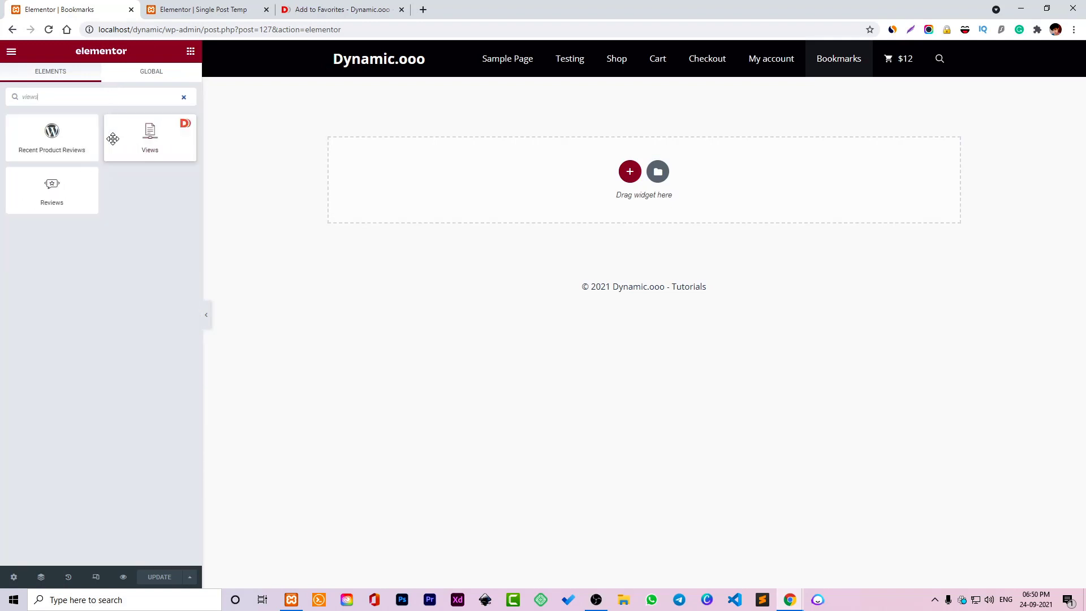
left_click_drag(113, 139, 614, 224)
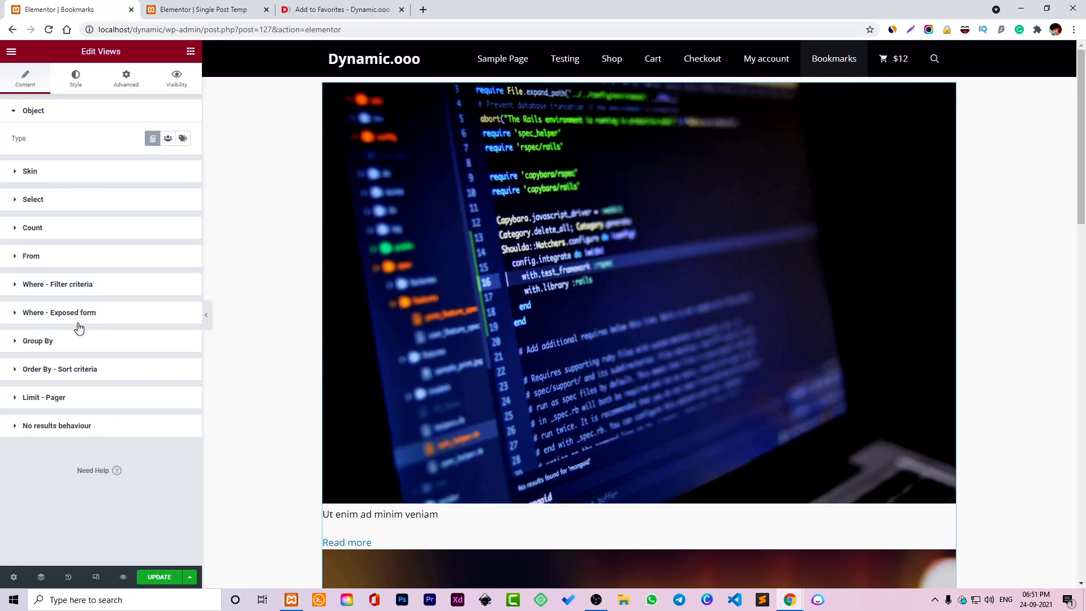
Examine the Views widget's Skin, Select, Count and From settings, including the post type, status and taxonomy options.
left_click(59, 171)
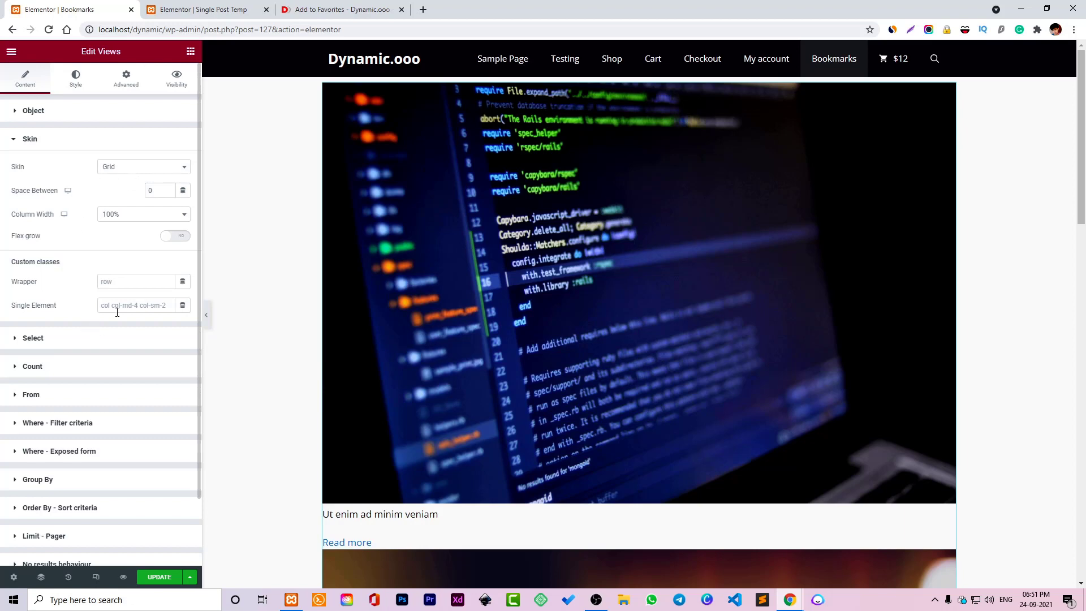
left_click(111, 338)
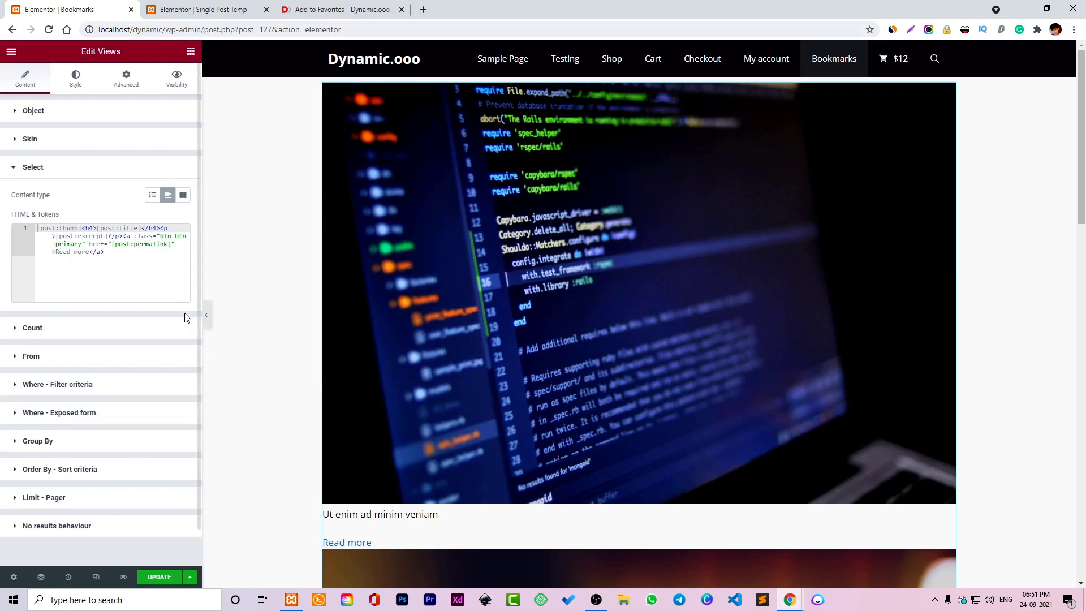
left_click(48, 330)
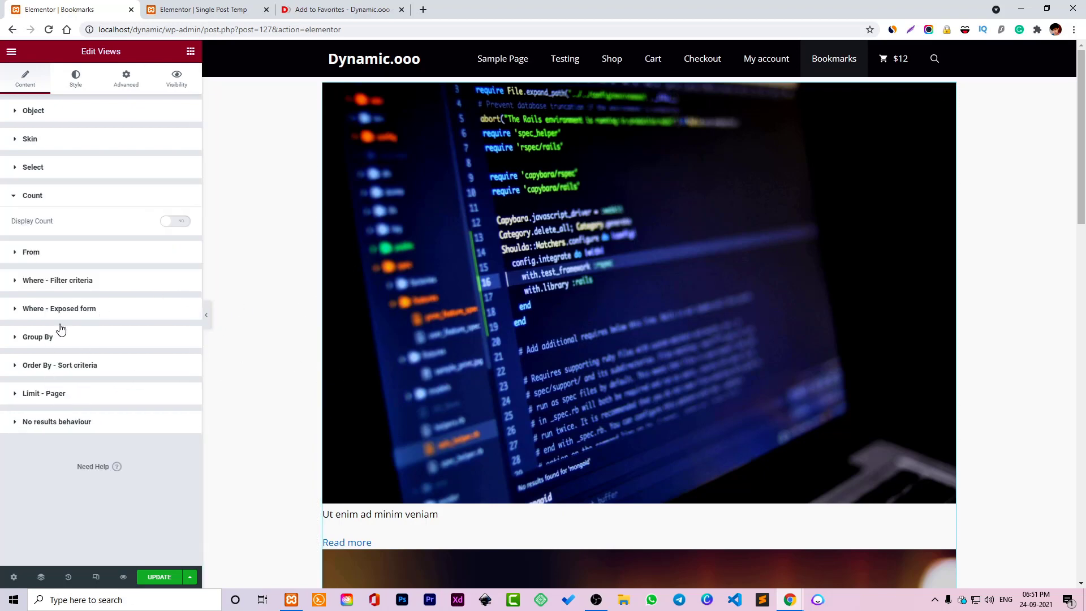
left_click(114, 248)
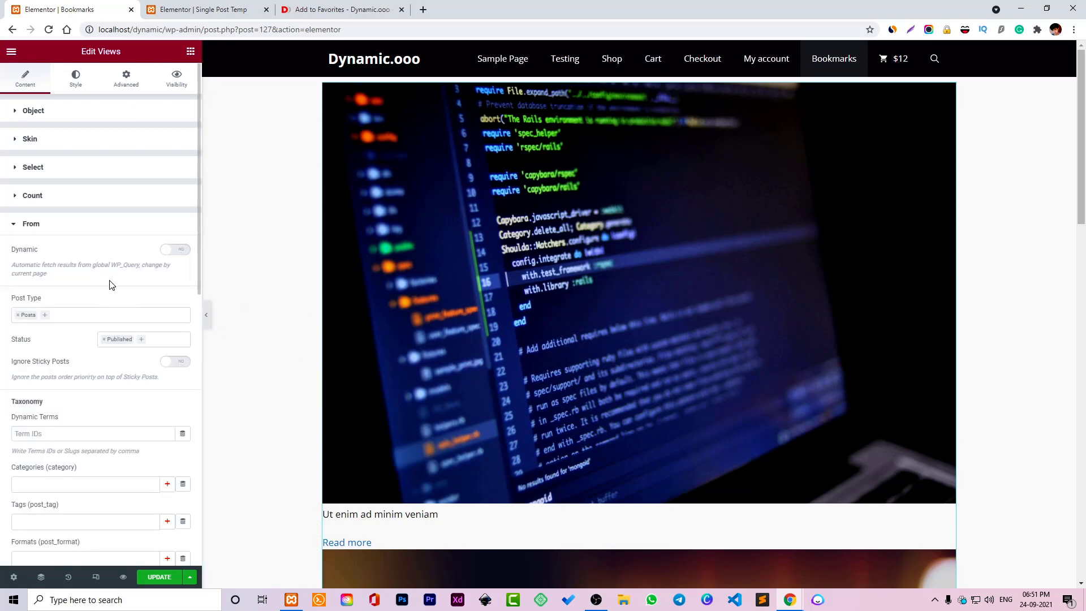
scroll(54, 326, "down", 4)
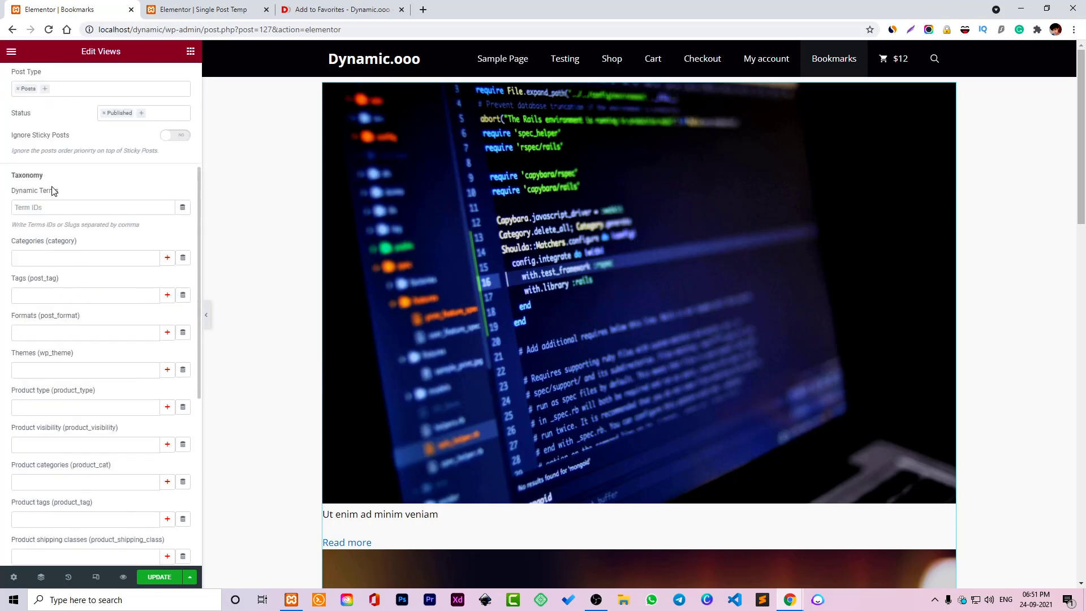
scroll(54, 191, "up", 4)
left_click(53, 117)
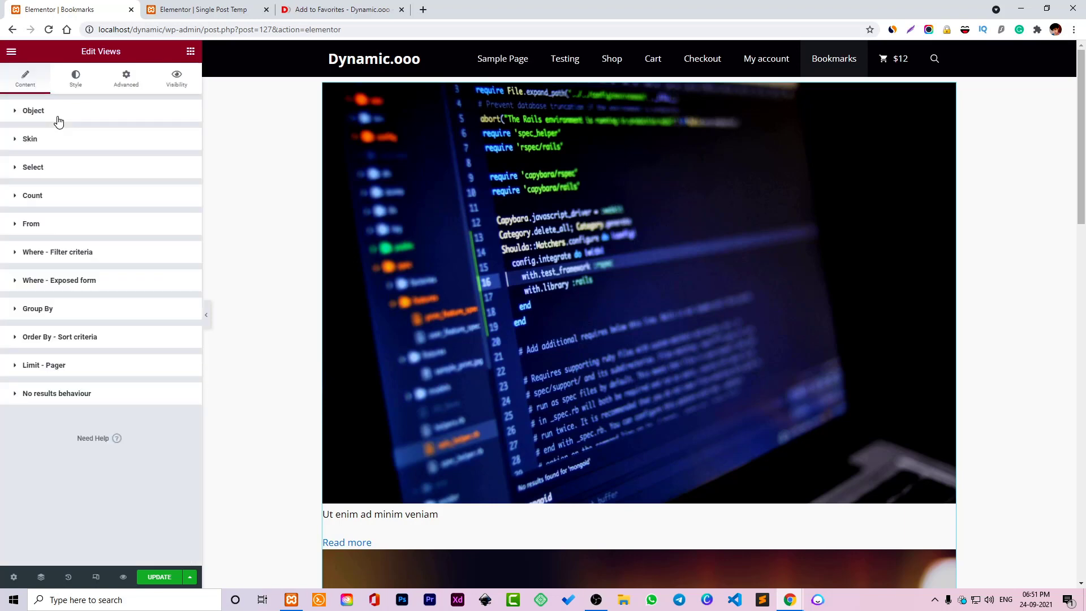
Add a filter condition to the Views widget with the field [post] ID (ID).
left_click(64, 259)
left_click(101, 290)
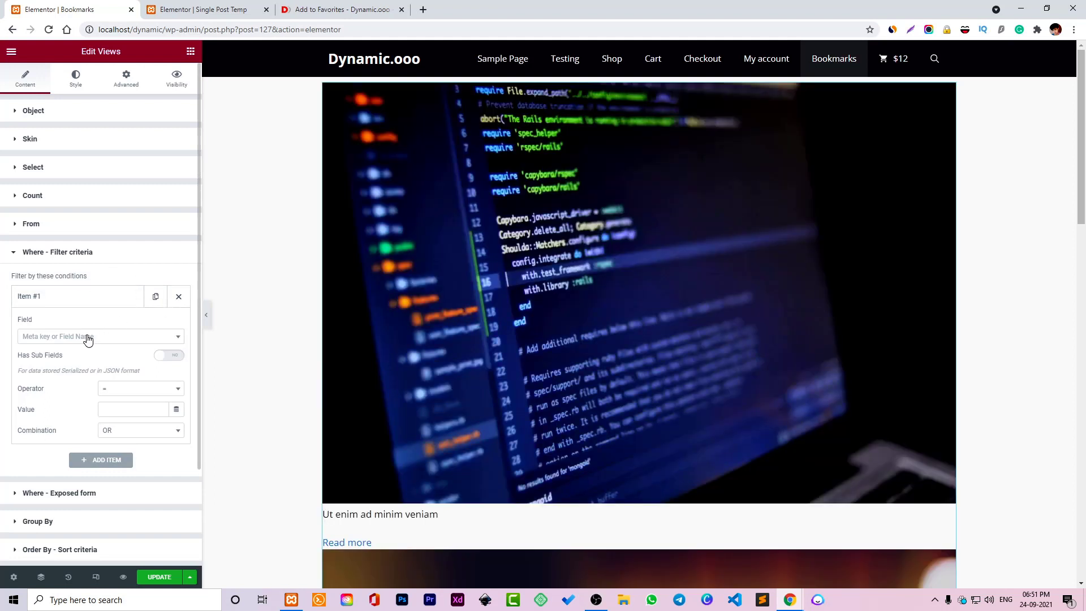
left_click(93, 337)
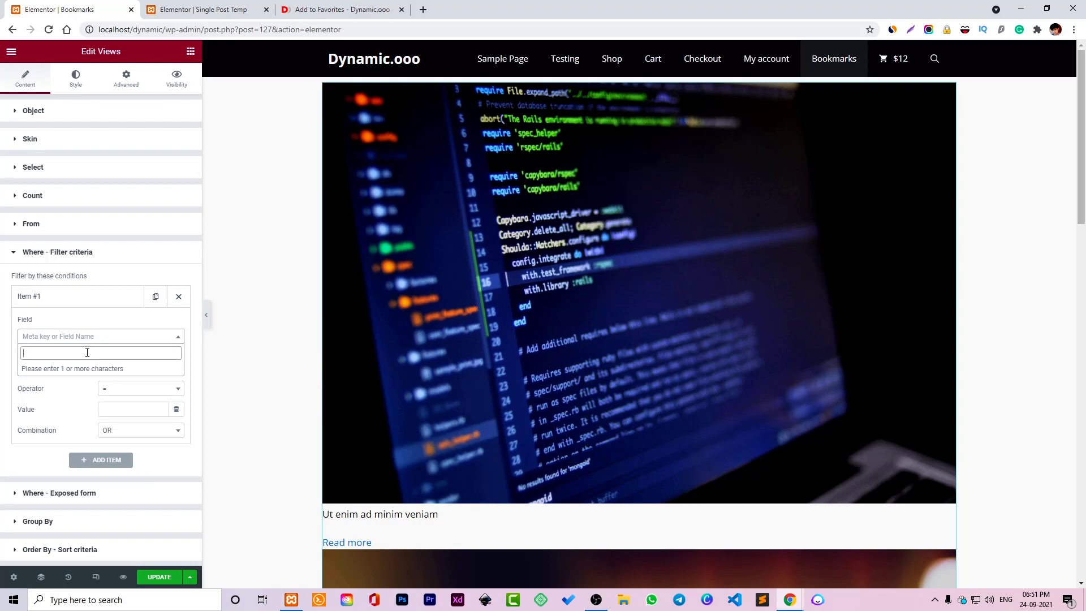
type("l")
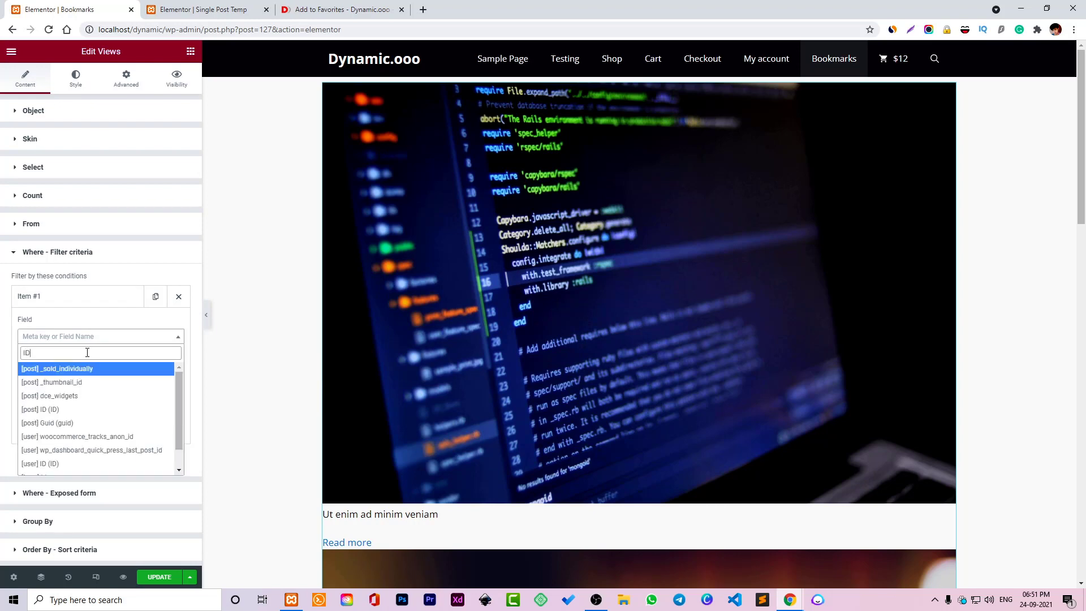
left_click(66, 416)
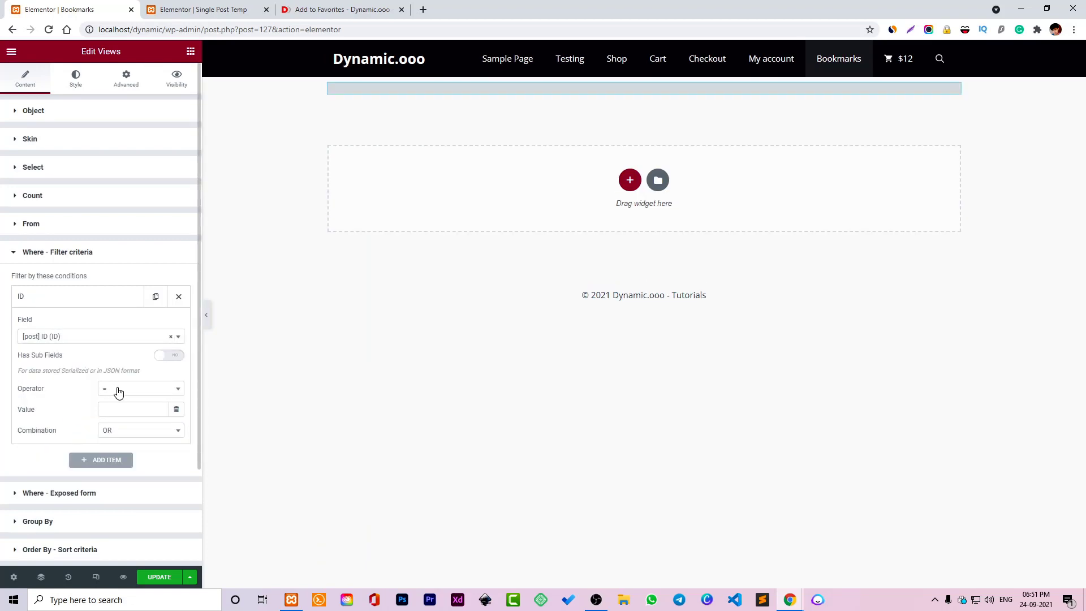
Assign the Dynamic.ooo Token dynamic tag as the ID condition's value and open the tag's settings.
left_click(120, 408)
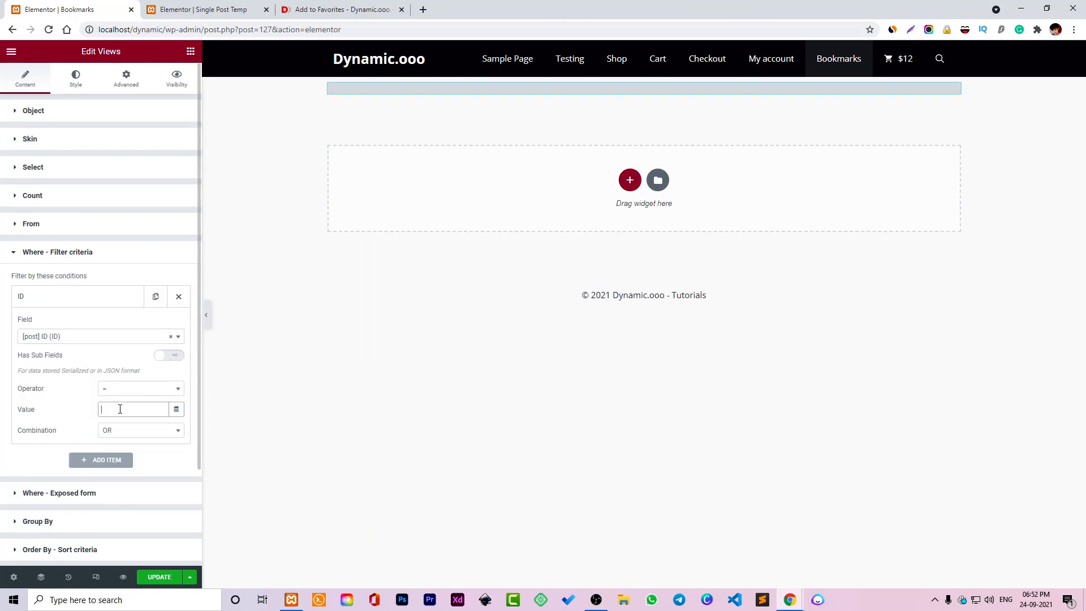
left_click(176, 409)
scroll(134, 377, "down", 5)
scroll(134, 377, "down", 5)
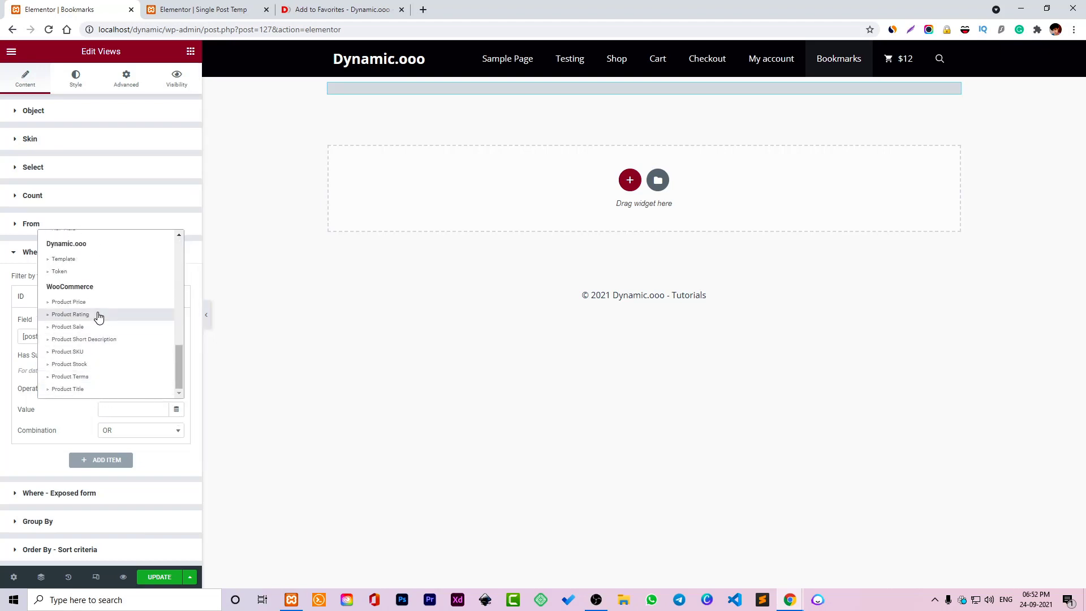
left_click(86, 273)
left_click(131, 408)
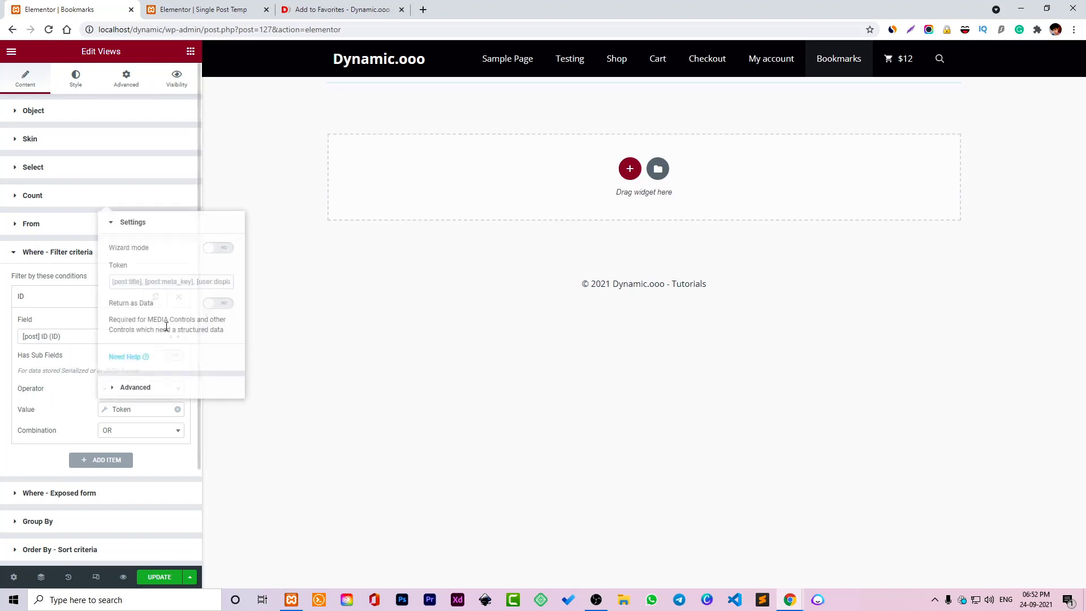
Set the dynamic tag's token to the user field my_favorites (user:my_favorites) and update the Bookmarks page.
left_click(154, 281)
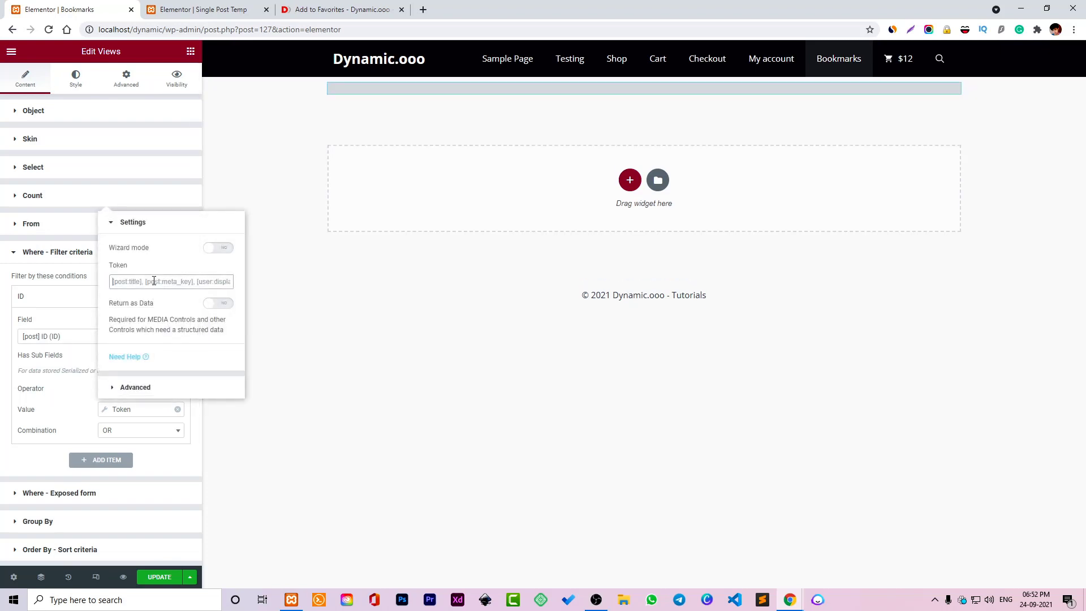
type("[user:favorite")
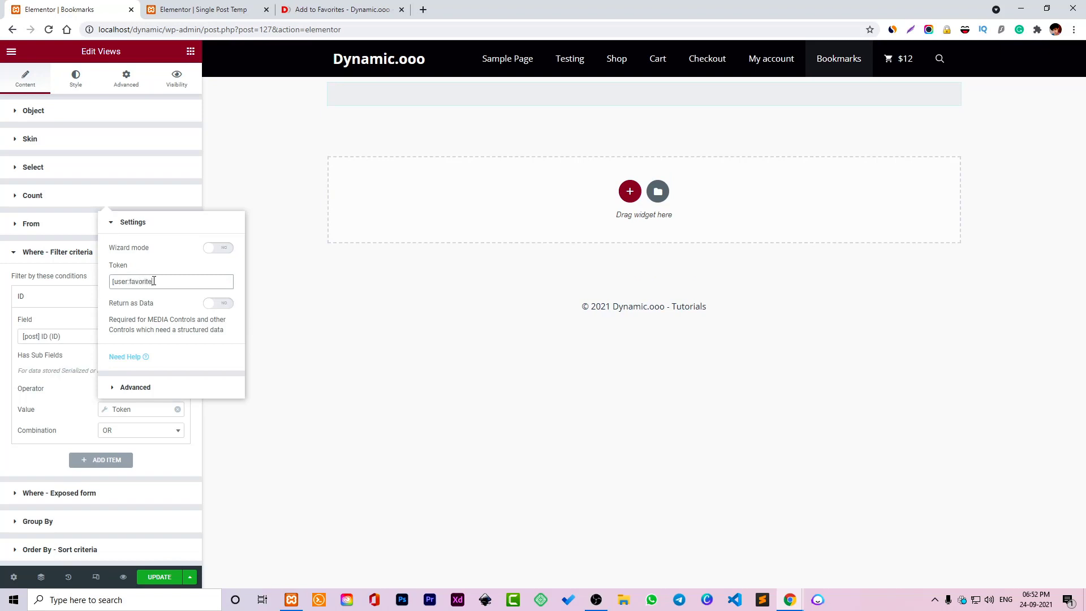
double_click(154, 281)
left_click(154, 281)
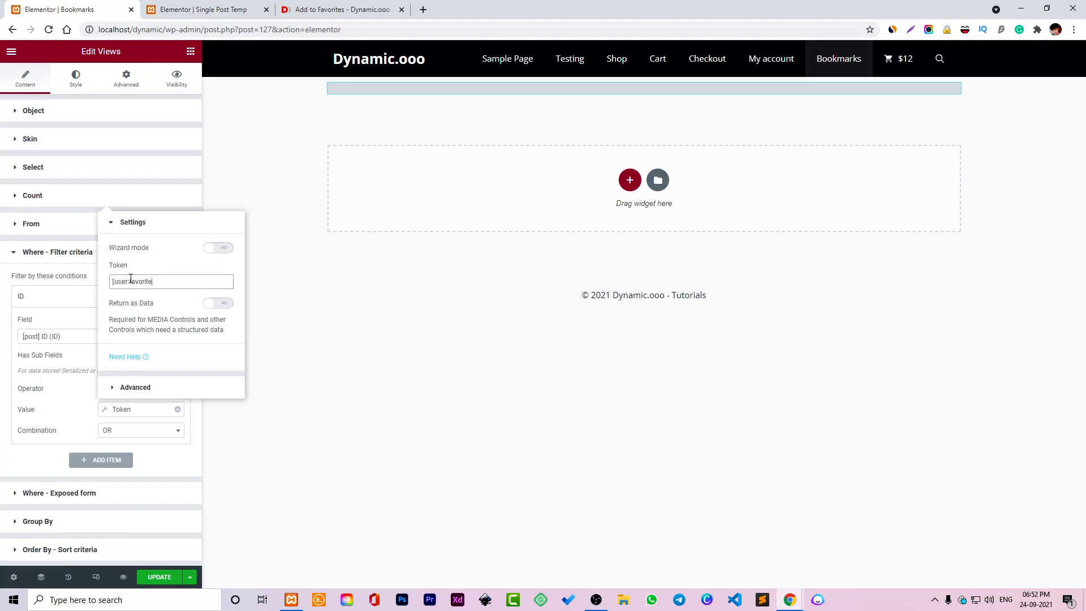
type("my")
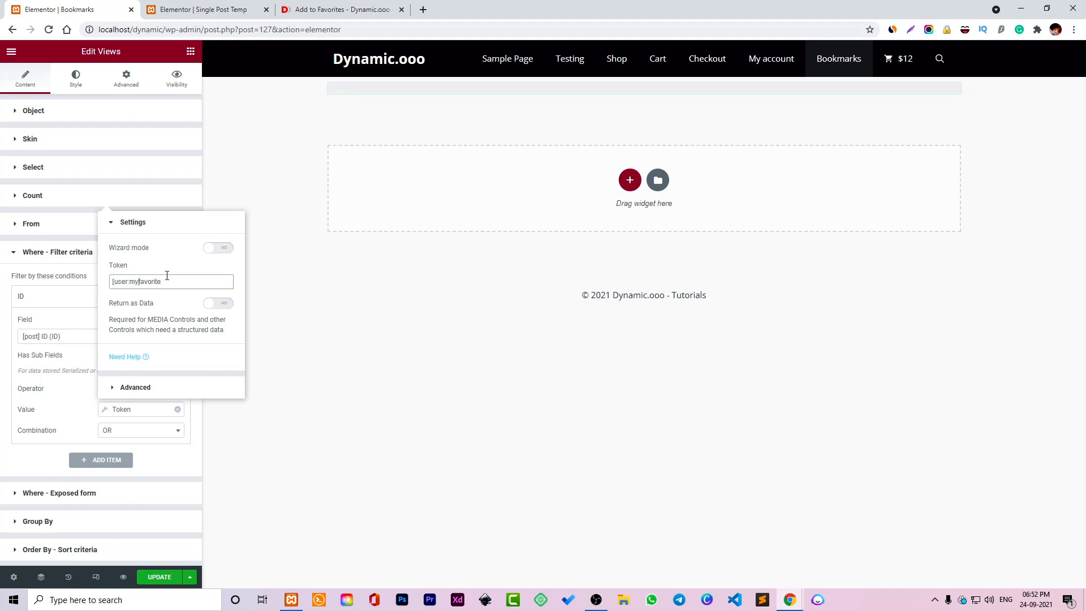
type("_")
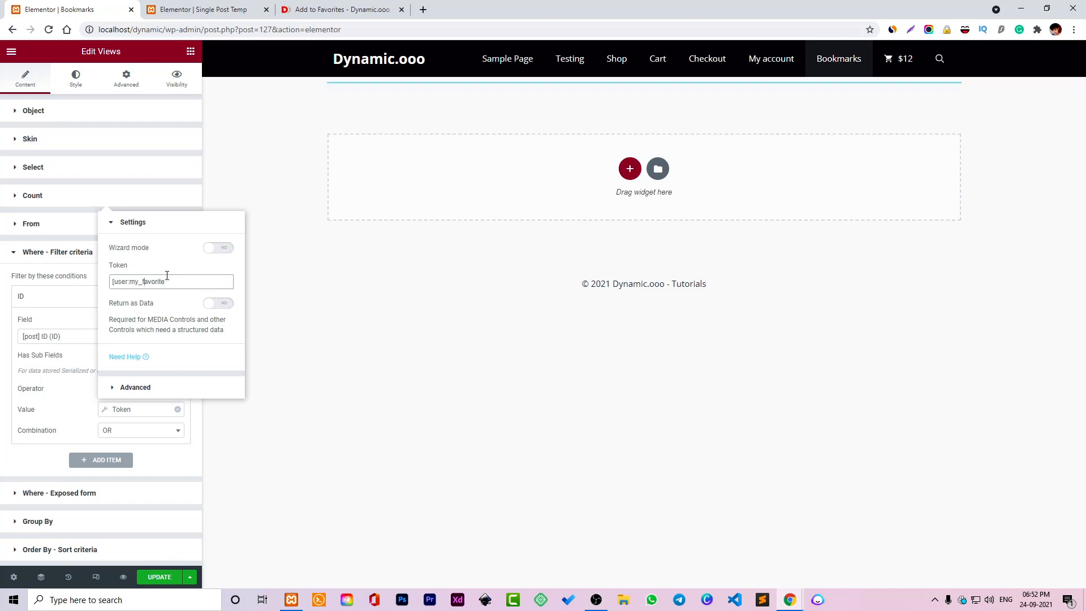
type("s")
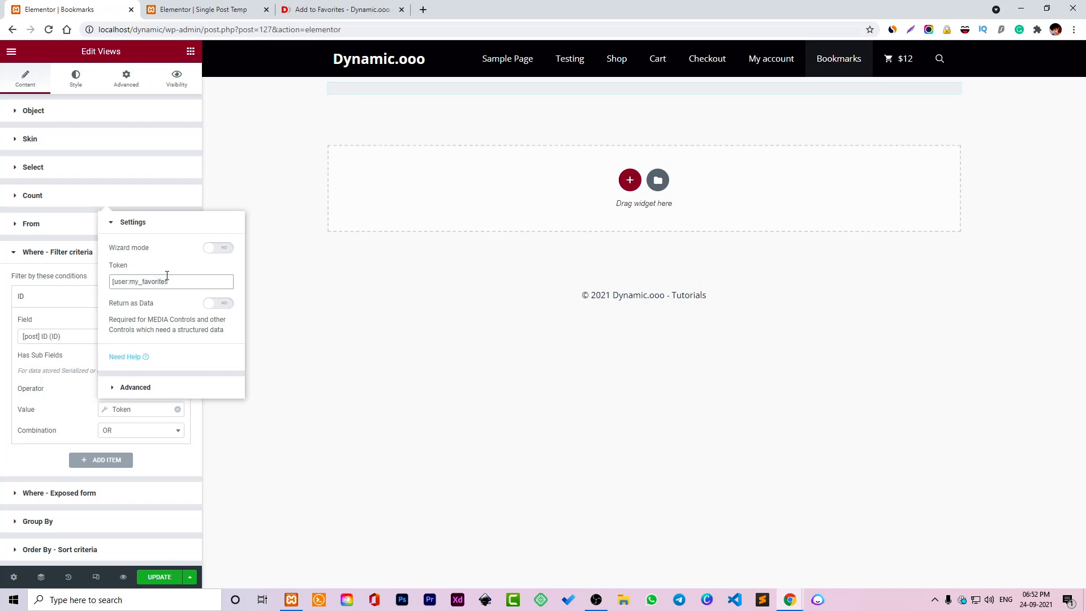
left_click(68, 411)
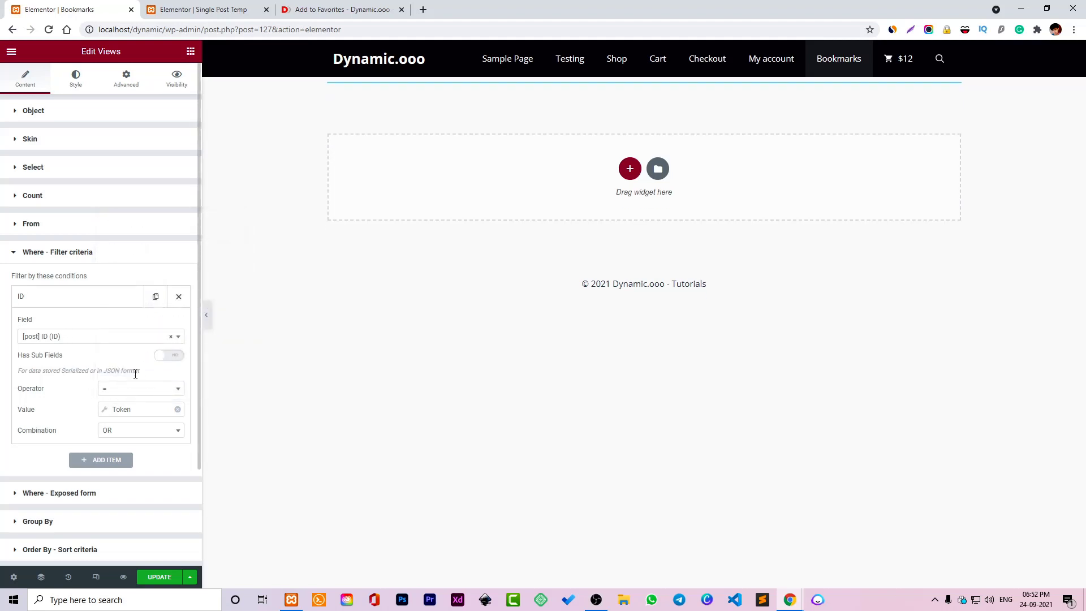
left_click(152, 578)
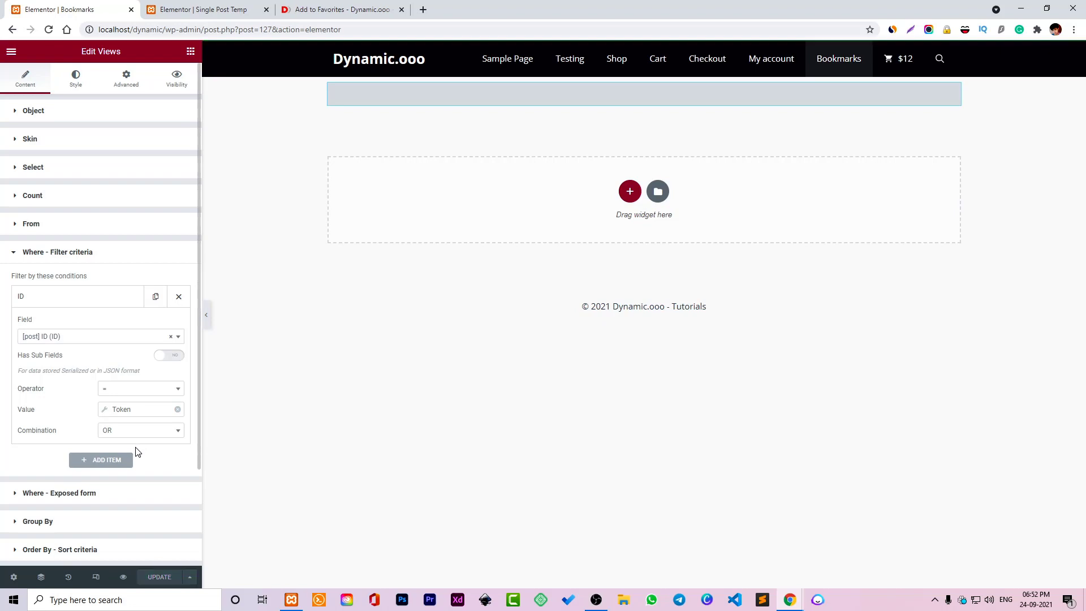
Preview the Bookmarks page and switch to the incognito browser window showing the test account's My account page.
left_click(124, 577)
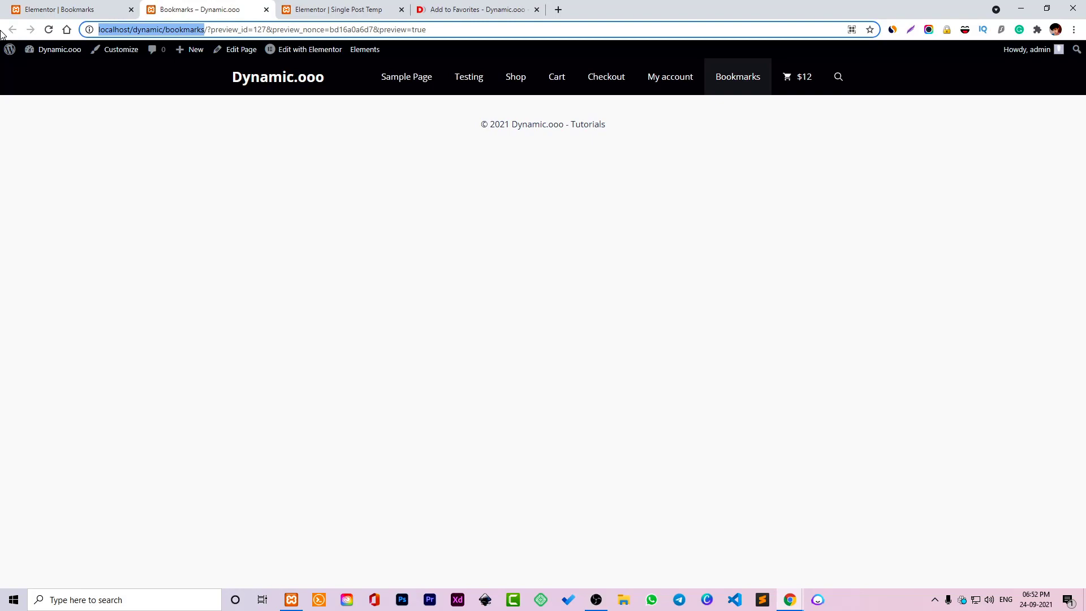
key("alt+Tab")
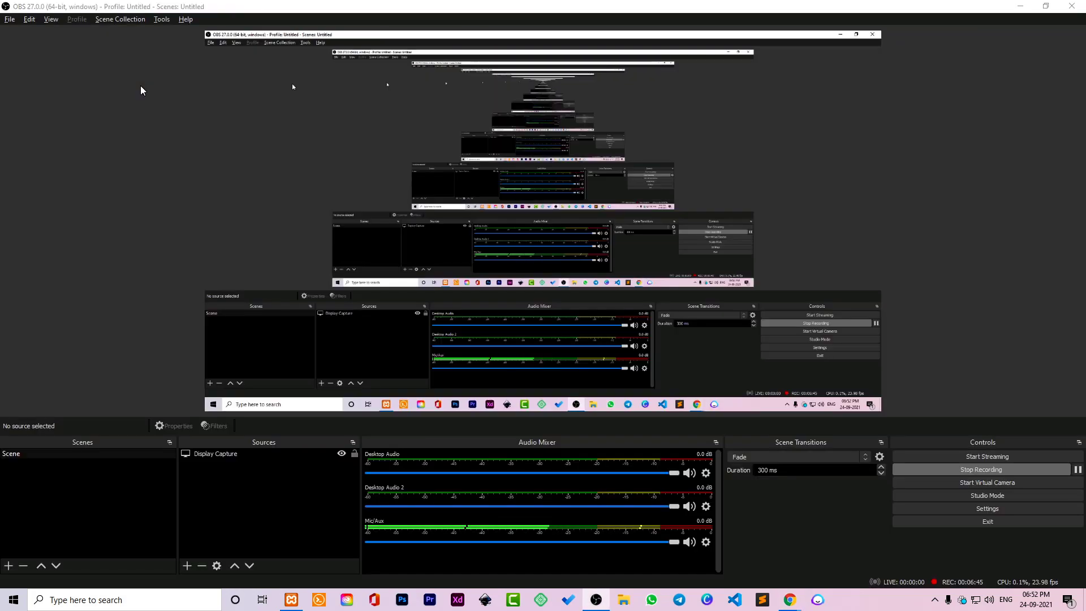
key("alt+Tab")
left_click(789, 599)
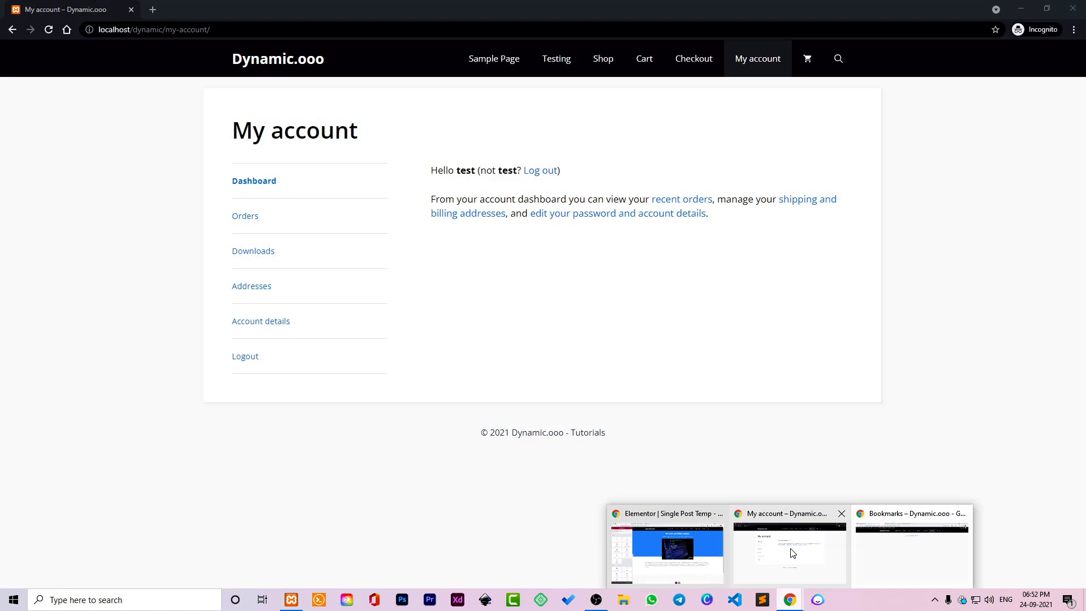
left_click(790, 551)
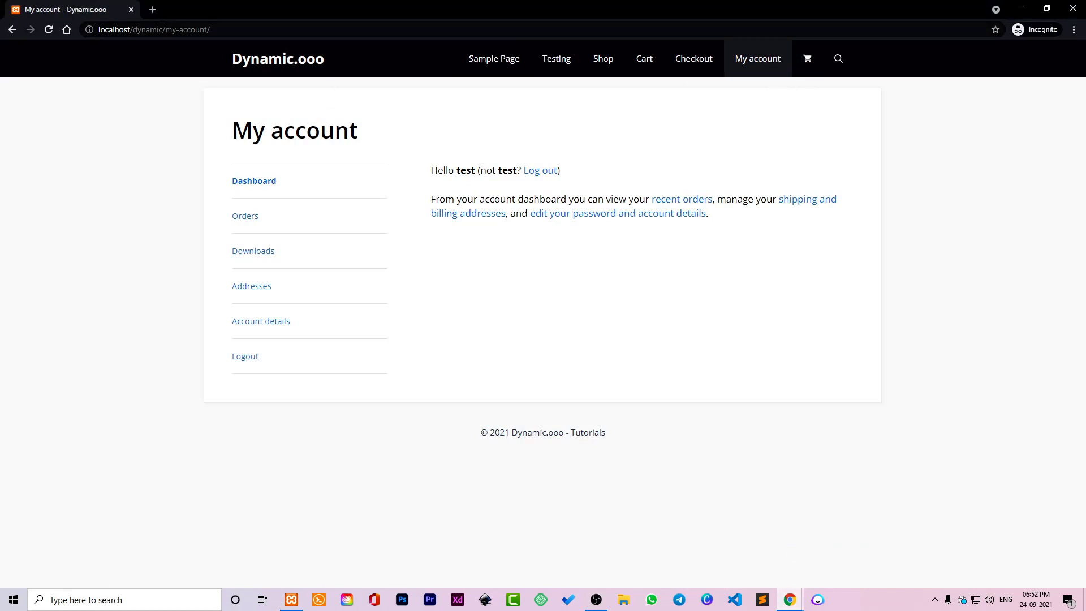
Open the site's homepage in a new tab from the Bookmarks preview and go to the WordPress dashboard.
left_click_drag(131, 29, 211, 29)
key("alt+Tab")
left_click(66, 8)
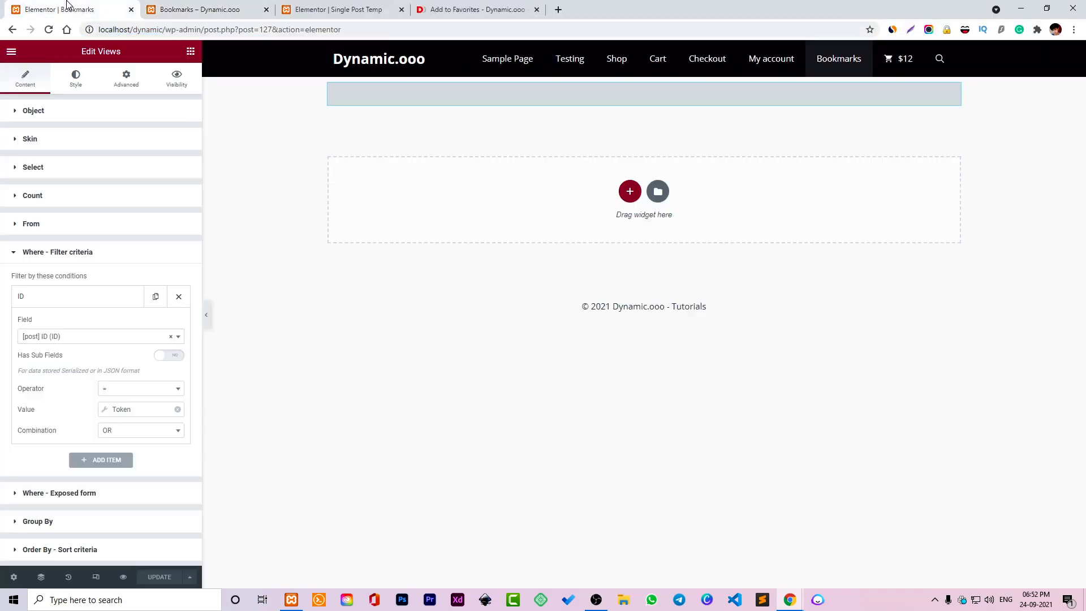
left_click(365, 7)
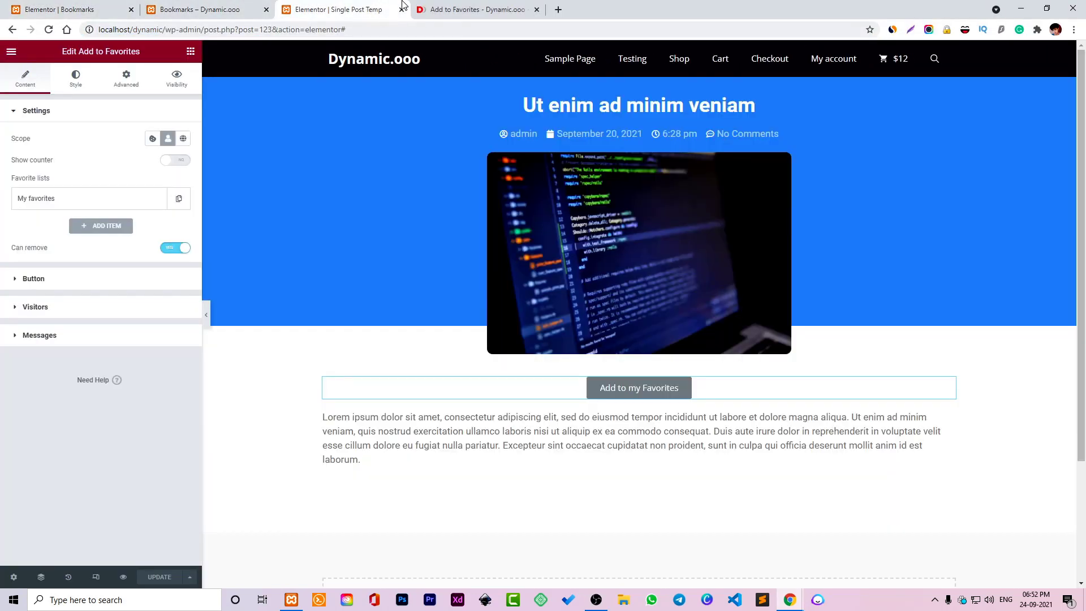
left_click(232, 4)
right_click(268, 74)
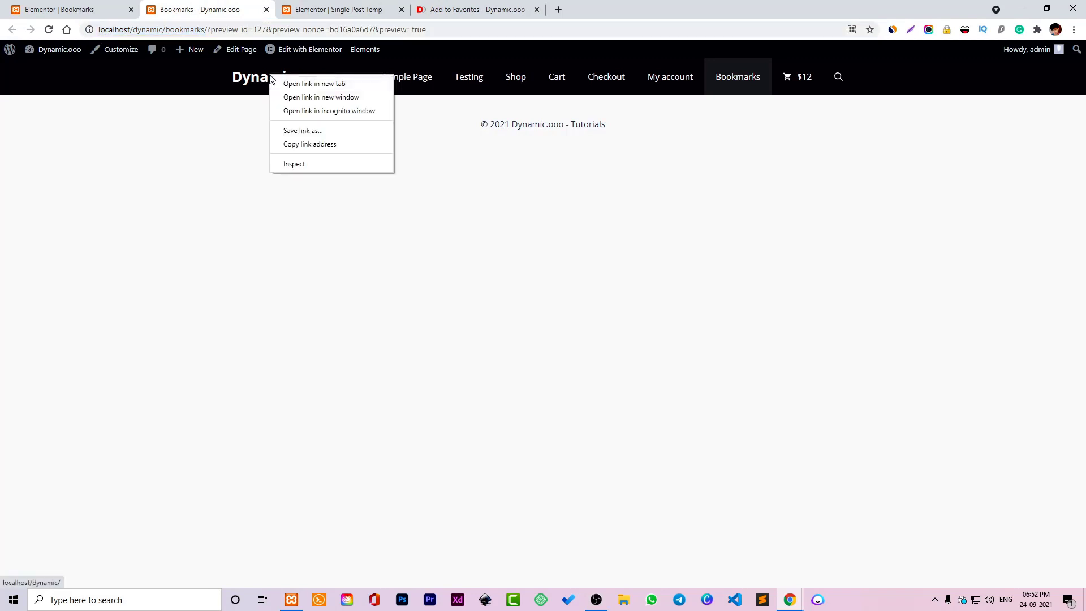
left_click(294, 83)
left_click(313, 6)
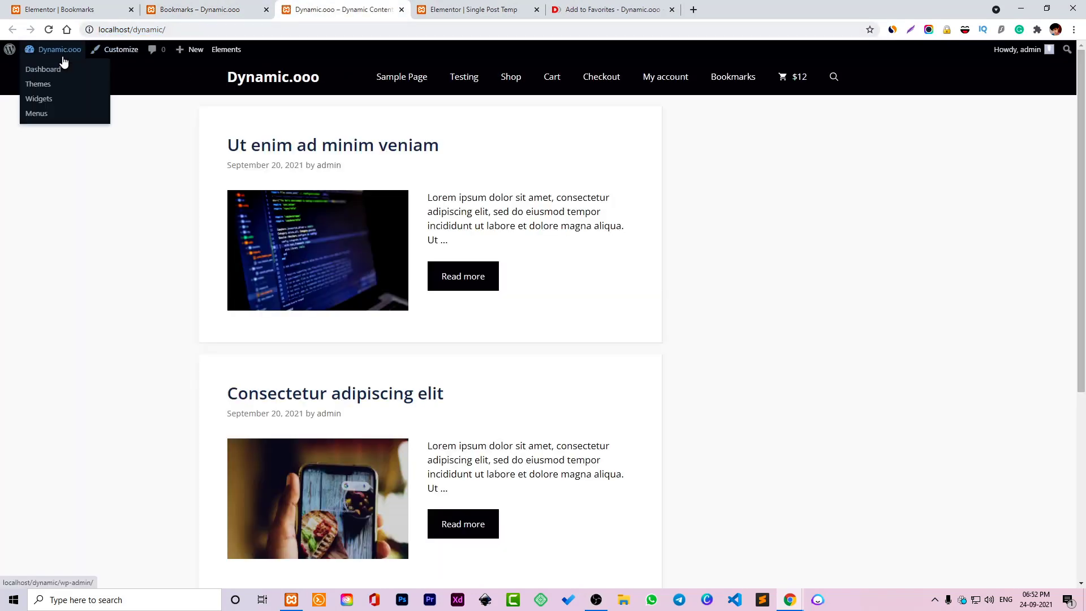
left_click(56, 67)
In the incognito window, open the post "Ut enim ad minim veniam" from the homepage and add it to the favorites.
key("alt+Tab")
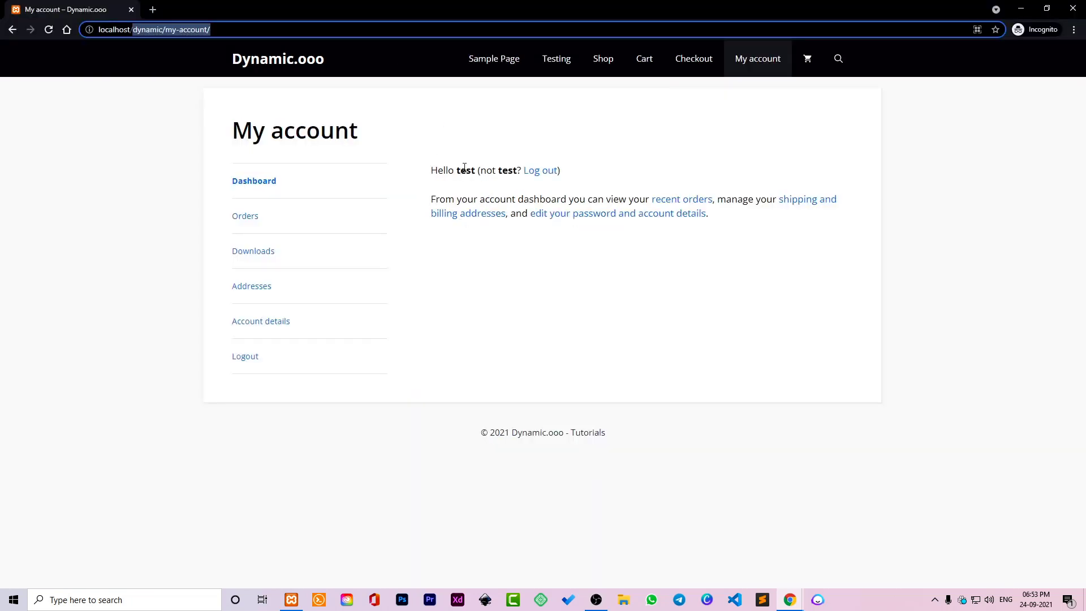
left_click(286, 66)
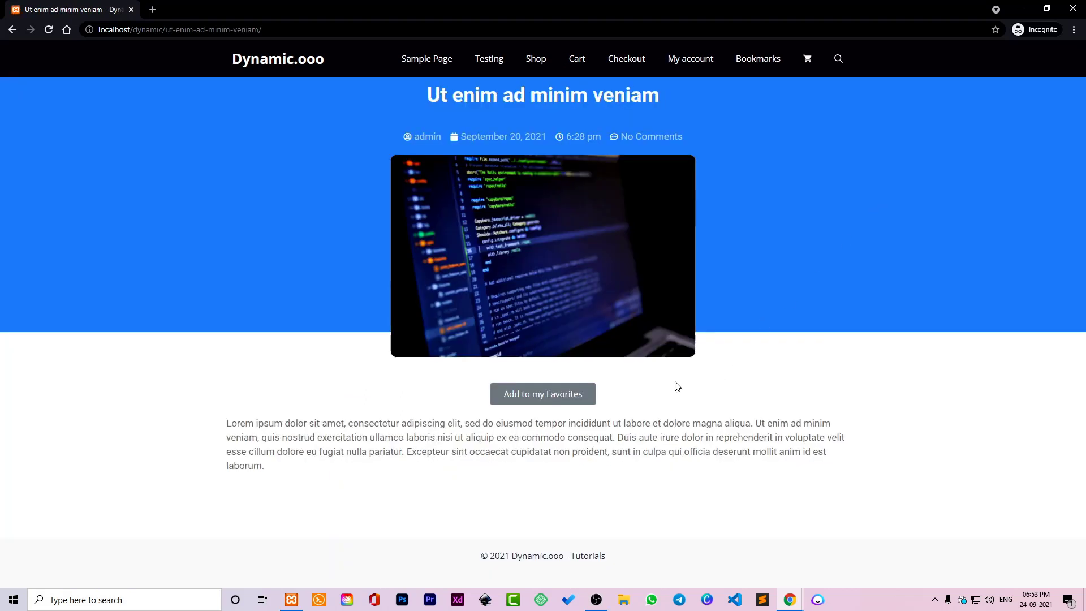
left_click(545, 399)
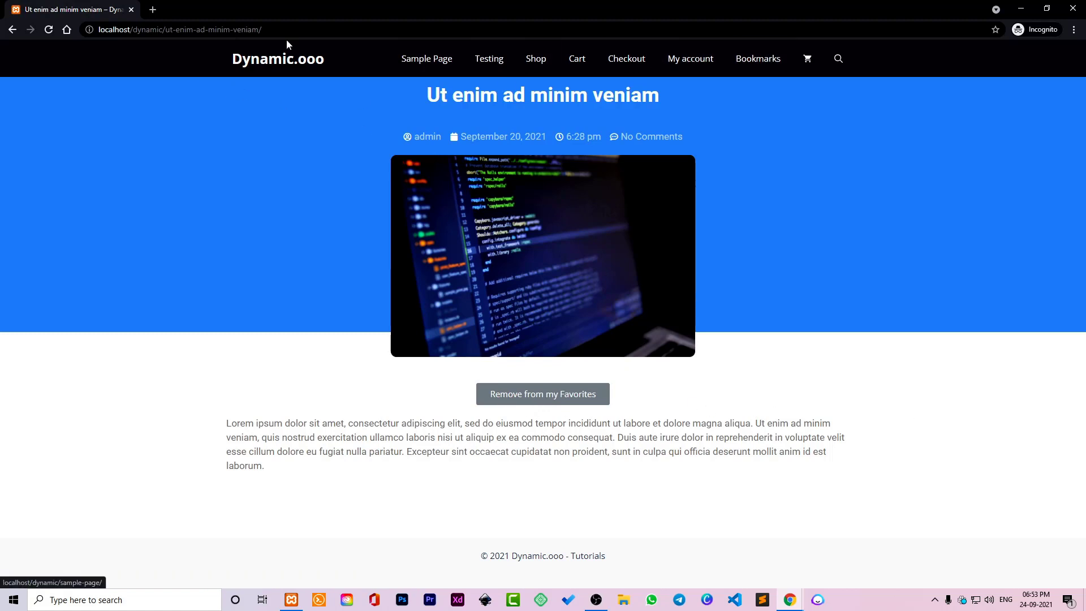
Check the favorites list at localhost/dynamic/bookmarks, and return to the post page and reload it.
left_click(311, 32)
type("http://localhost/dynamic/bookmarks")
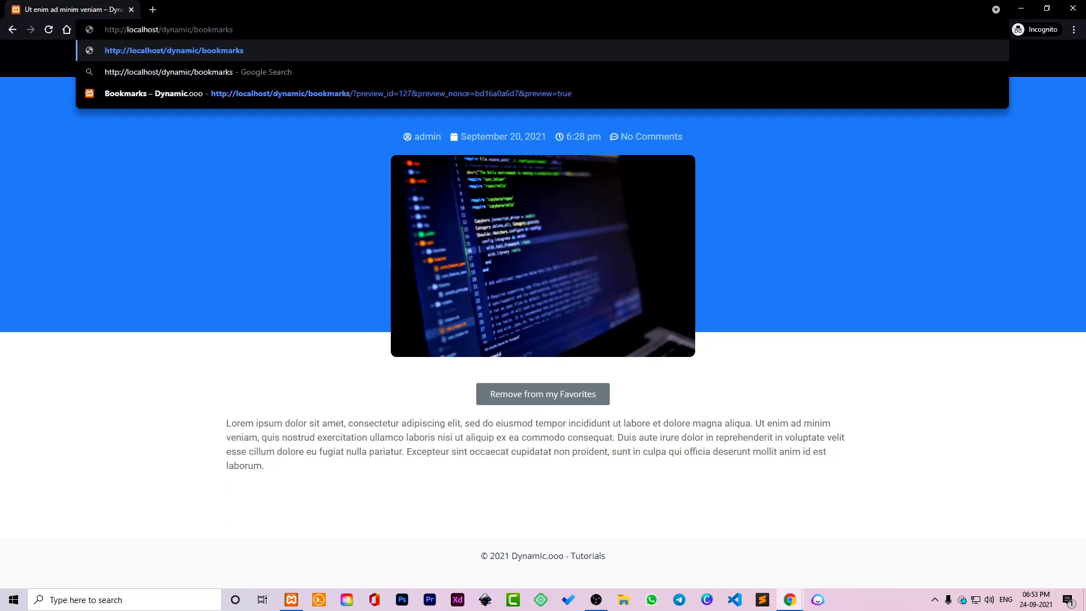
key("Return")
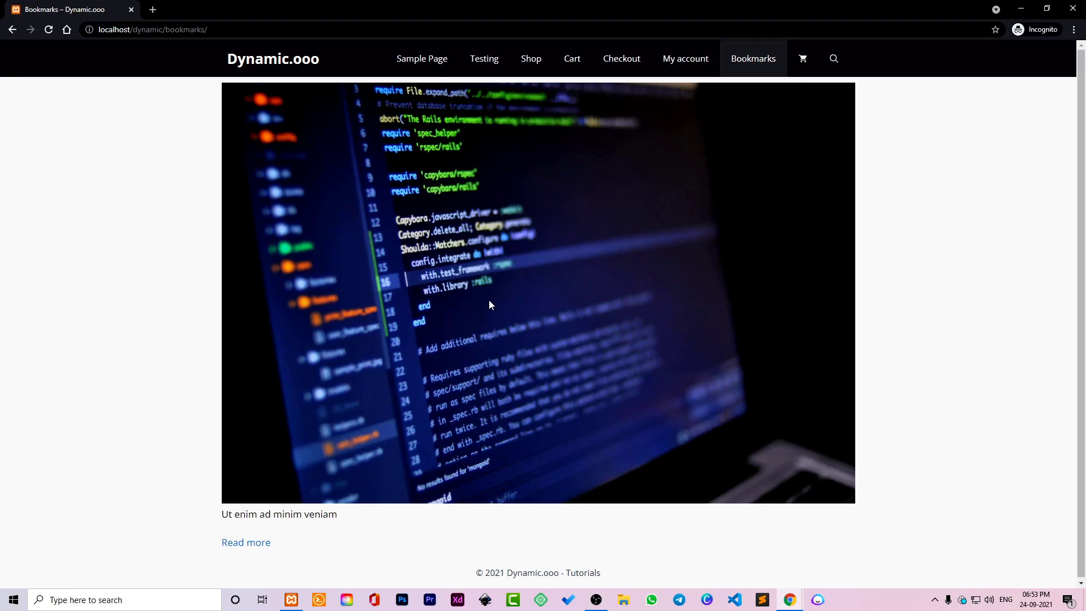
left_click(12, 29)
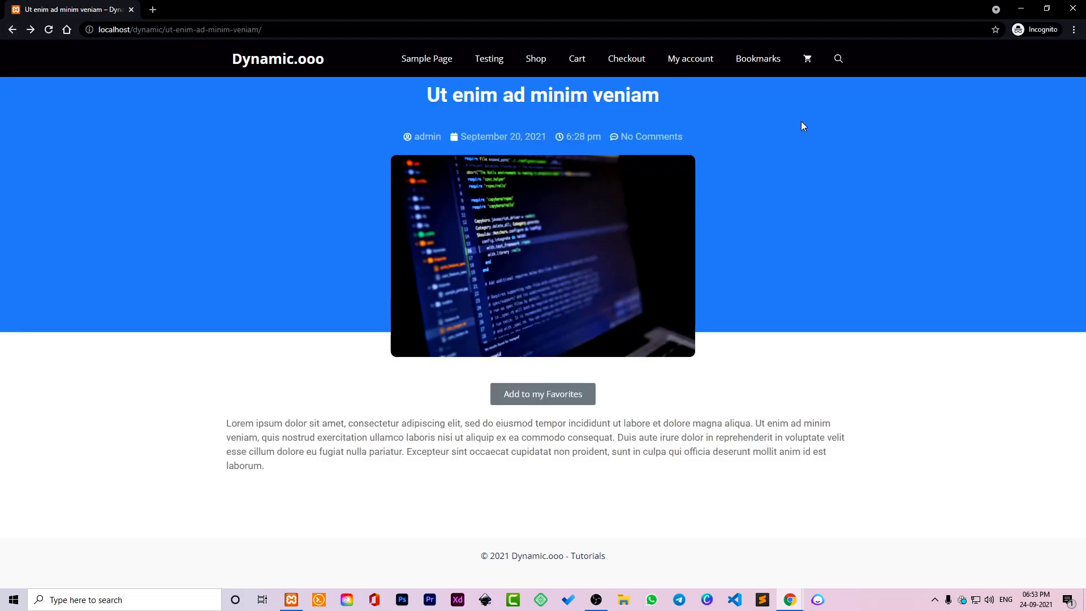
right_click(774, 362)
left_click(821, 399)
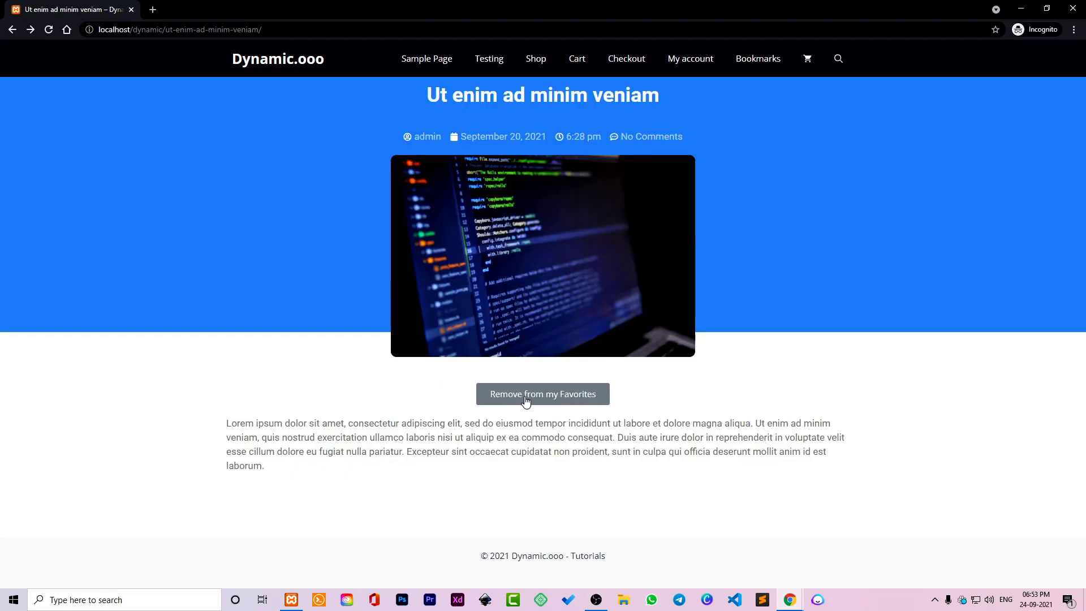
In the single post template editor, examine the Add to Favorites widget's button settings and the My favorites item's Add and Remove options.
key("alt+Tab")
left_click(51, 7)
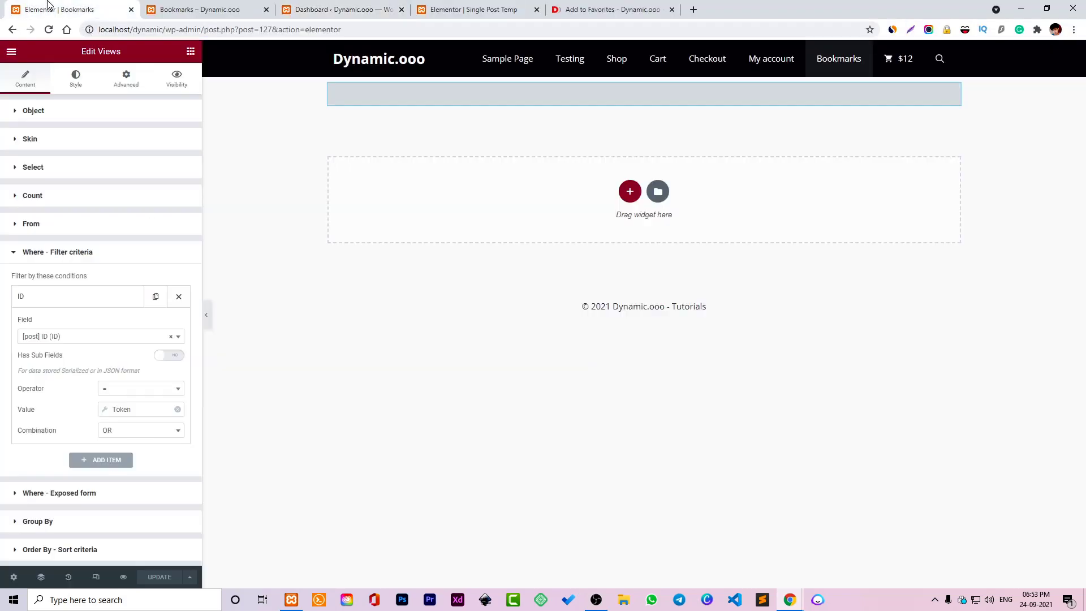
left_click(441, 9)
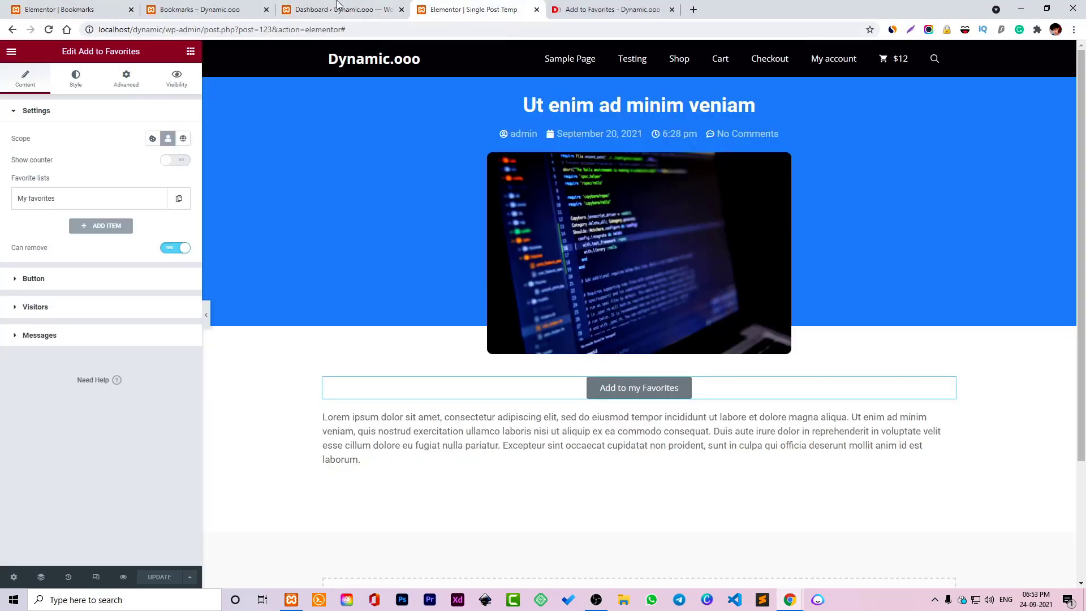
left_click(64, 287)
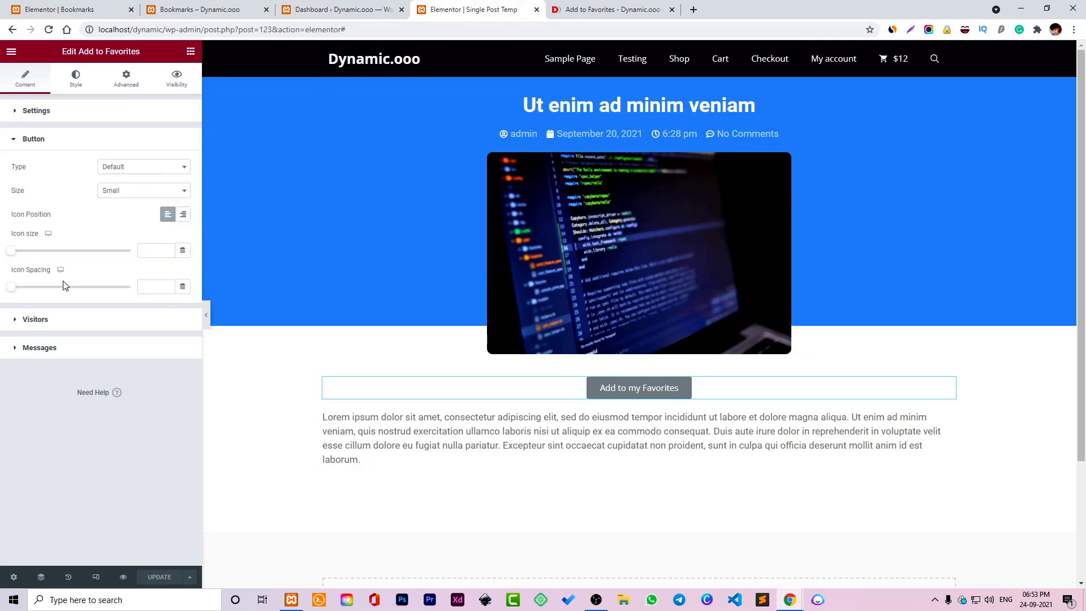
left_click(31, 110)
left_click(46, 198)
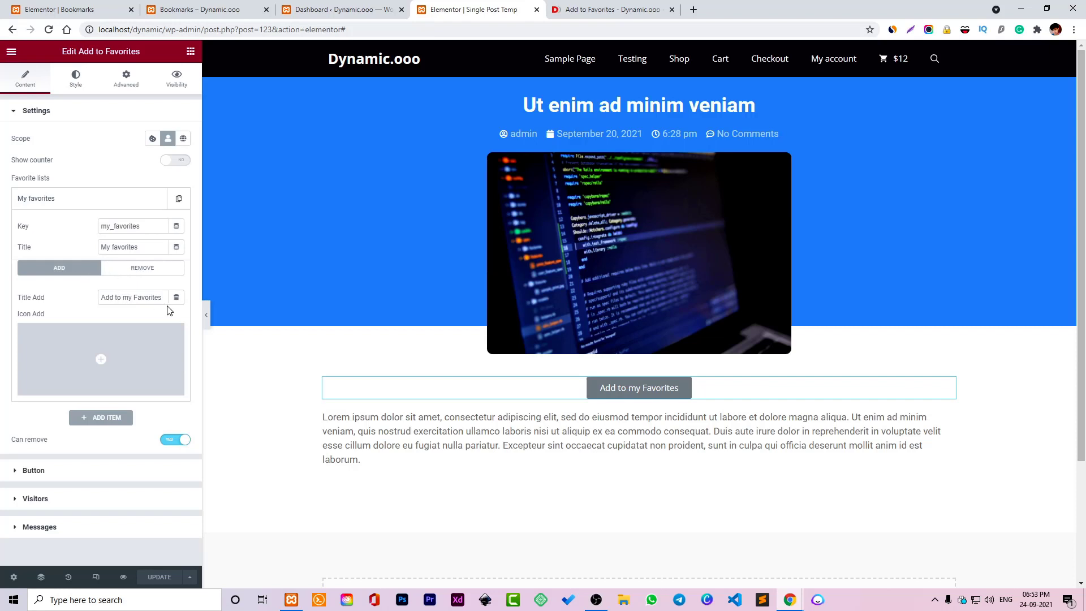
left_click(156, 269)
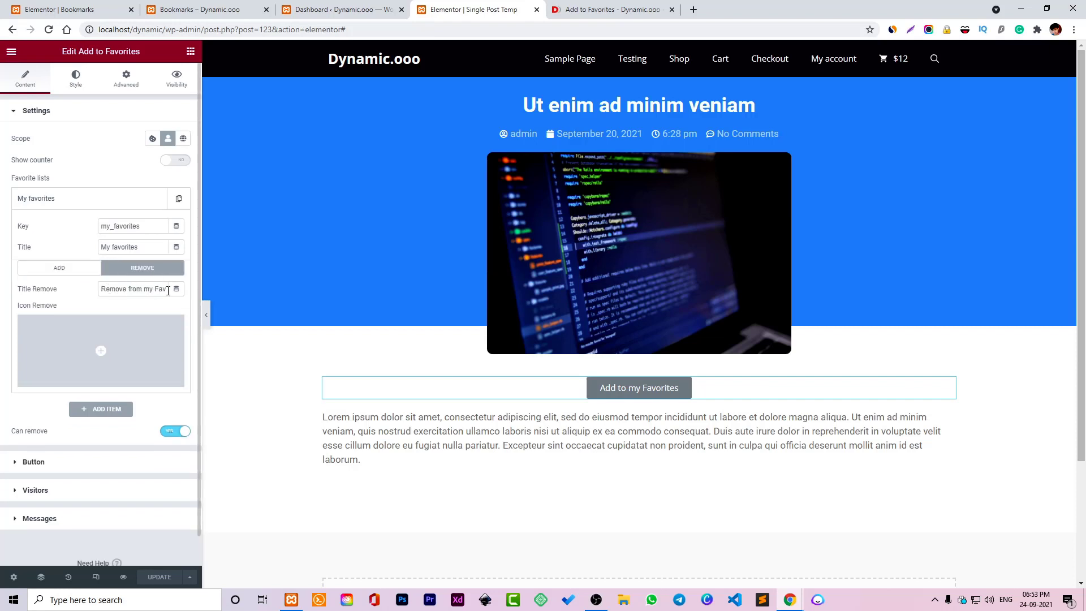
left_click(91, 269)
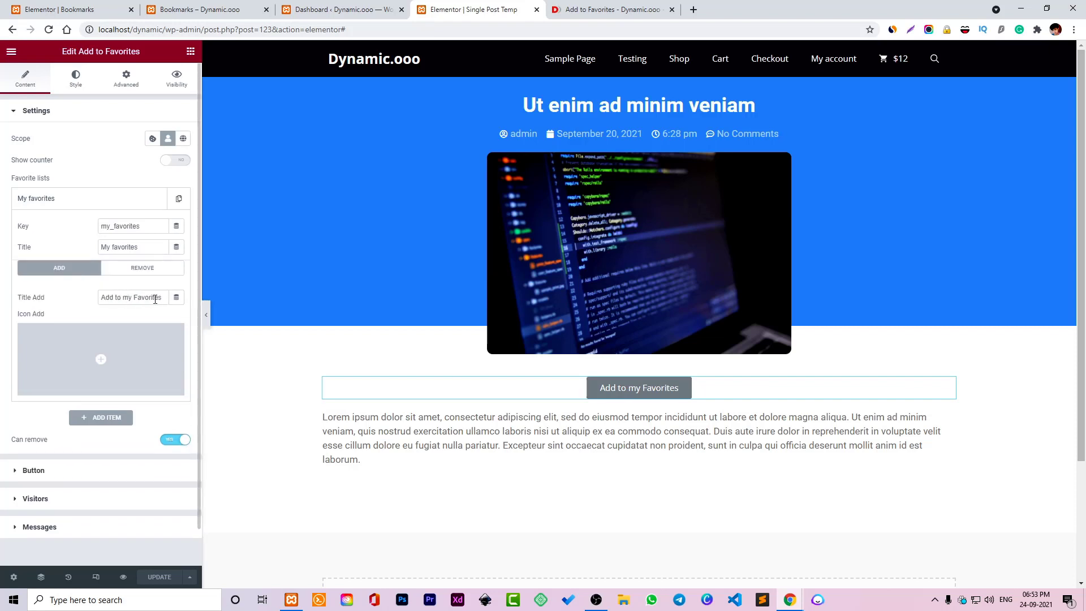
left_click(133, 272)
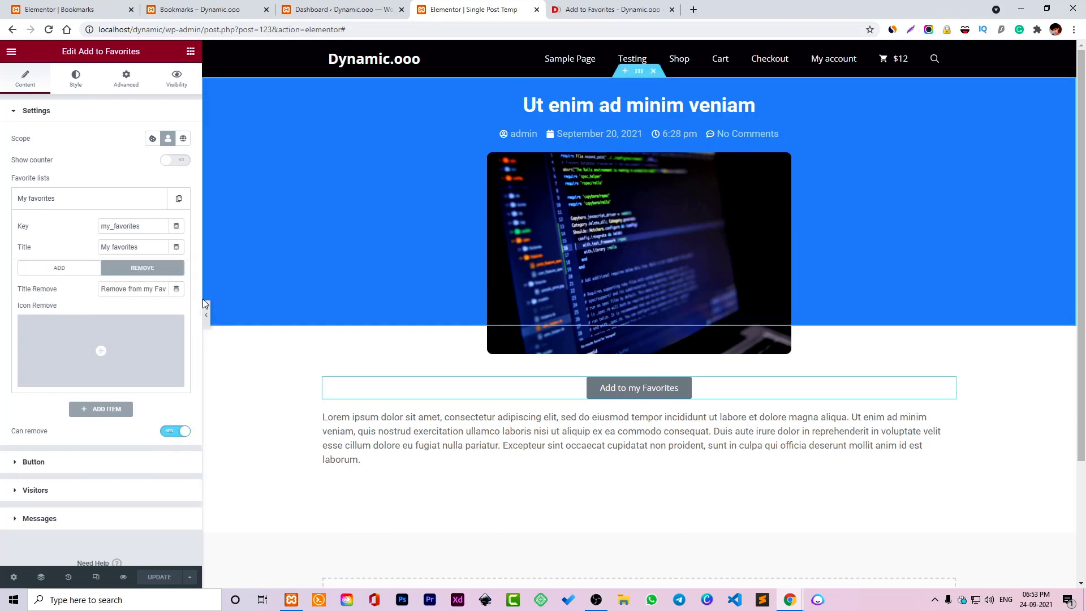
Set the My favorites item's Add icon to the solid Heart from the icon library.
mouse_move(92, 325)
left_click(64, 271)
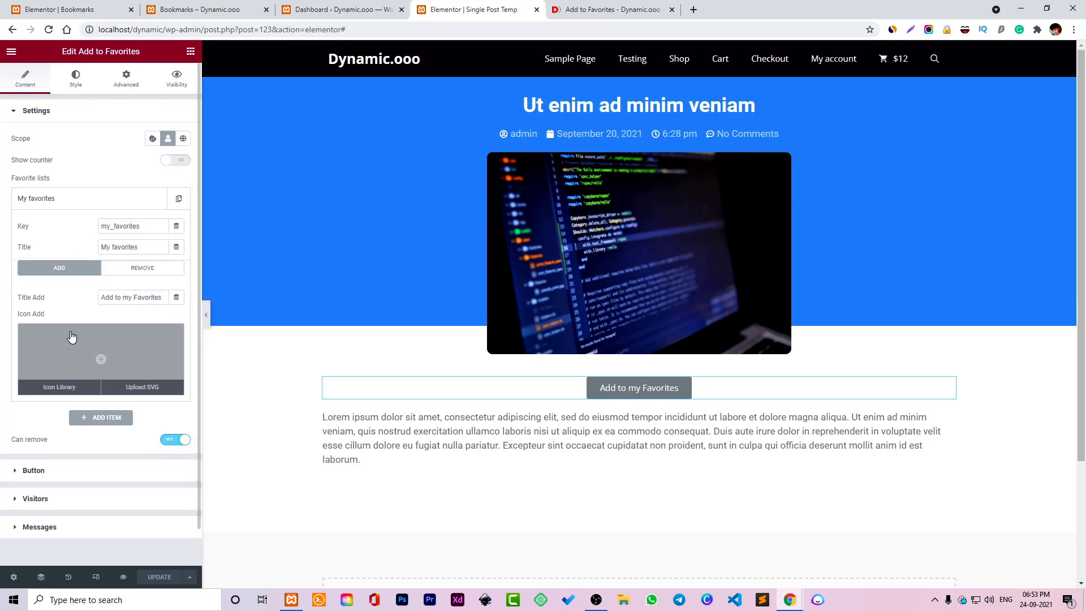
left_click(58, 386)
type("hear")
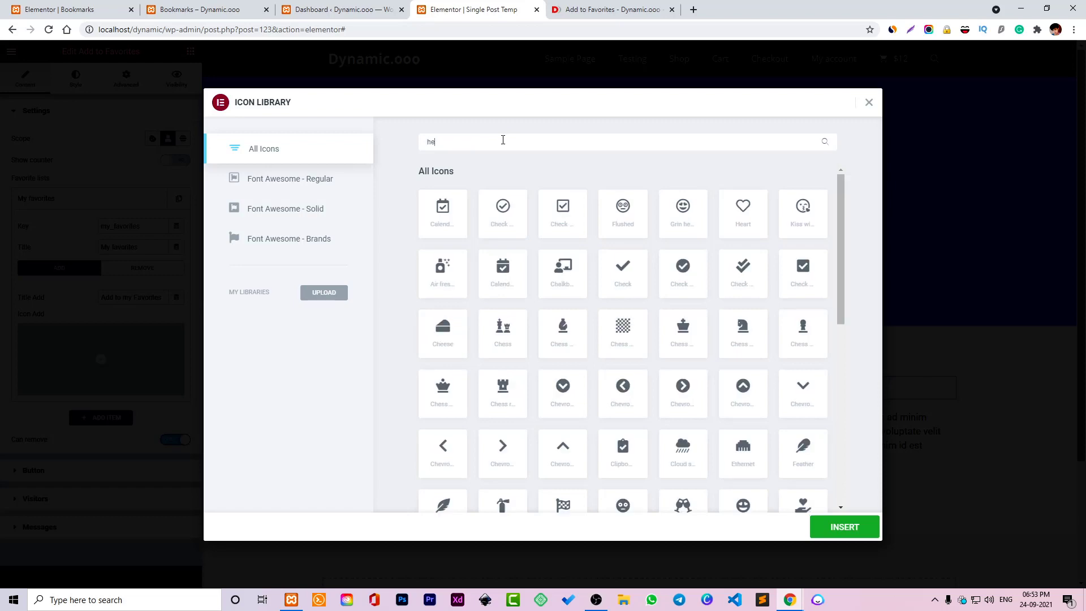
left_click(506, 208)
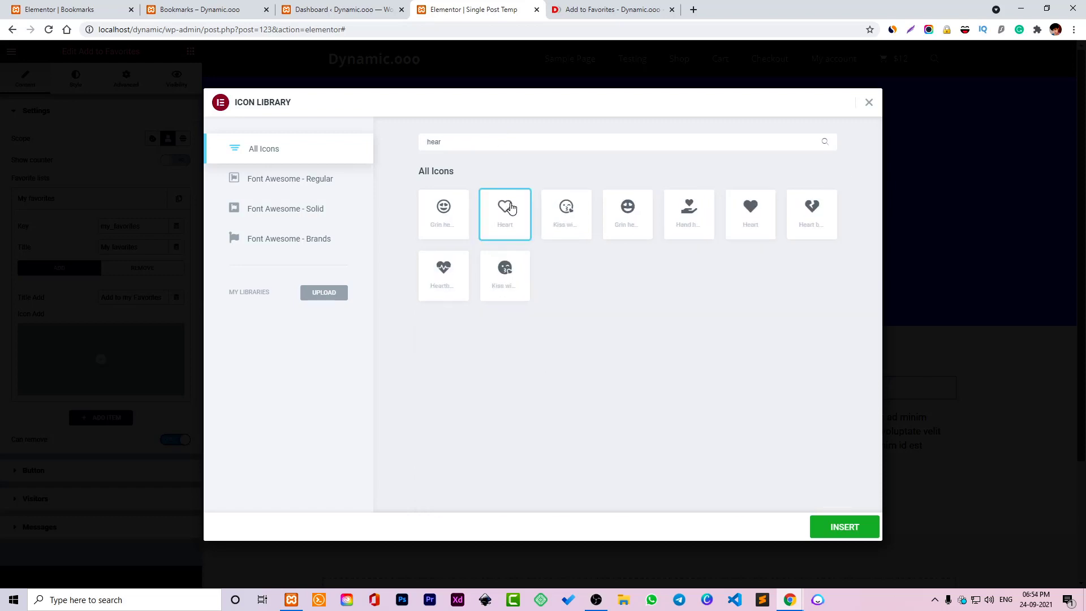
left_click(740, 224)
left_click(840, 526)
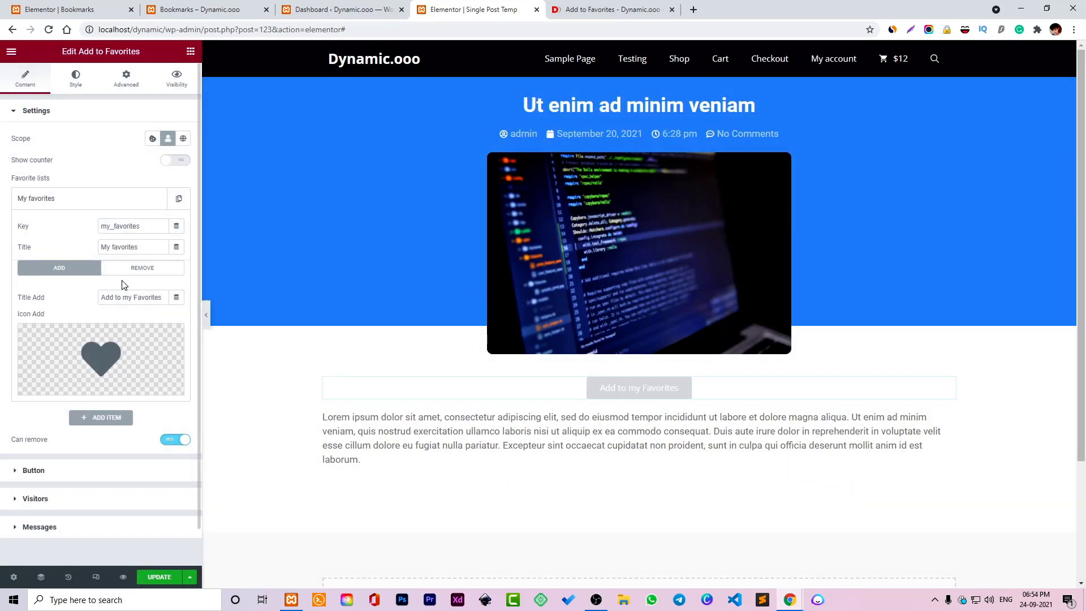
Set the My favorites item's Remove icon to the broken heart from the icon library and update the template.
left_click(145, 270)
left_click(120, 337)
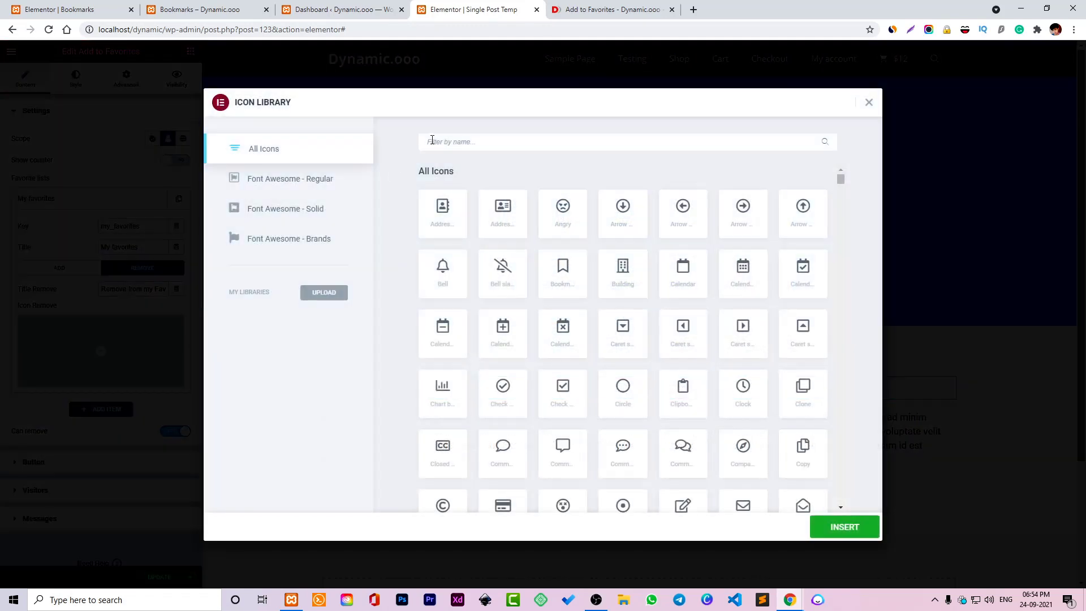
left_click(427, 141)
type("hear")
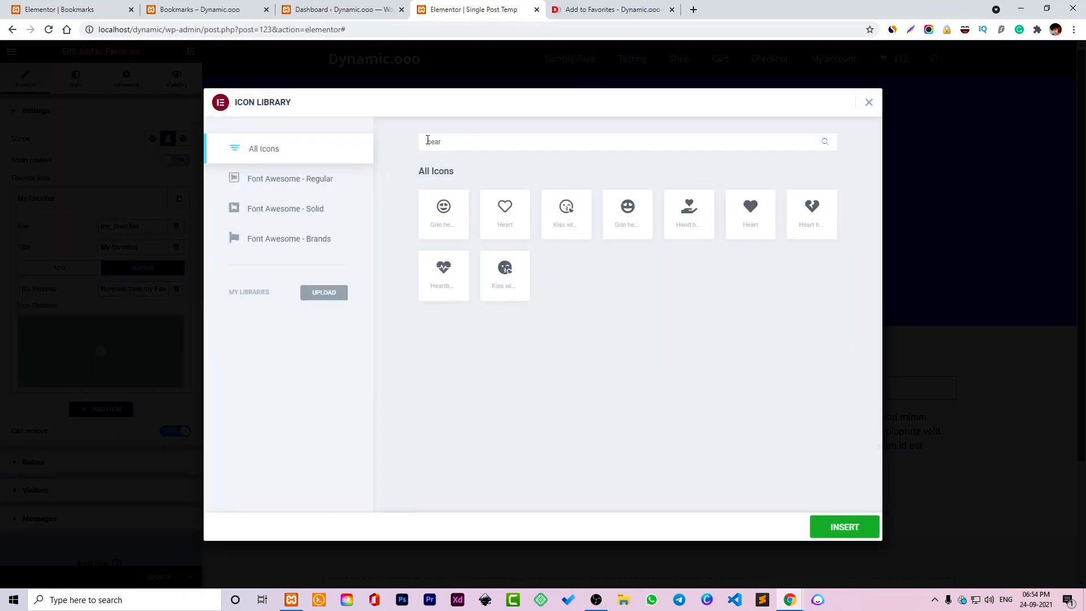
left_click(811, 218)
left_click(845, 527)
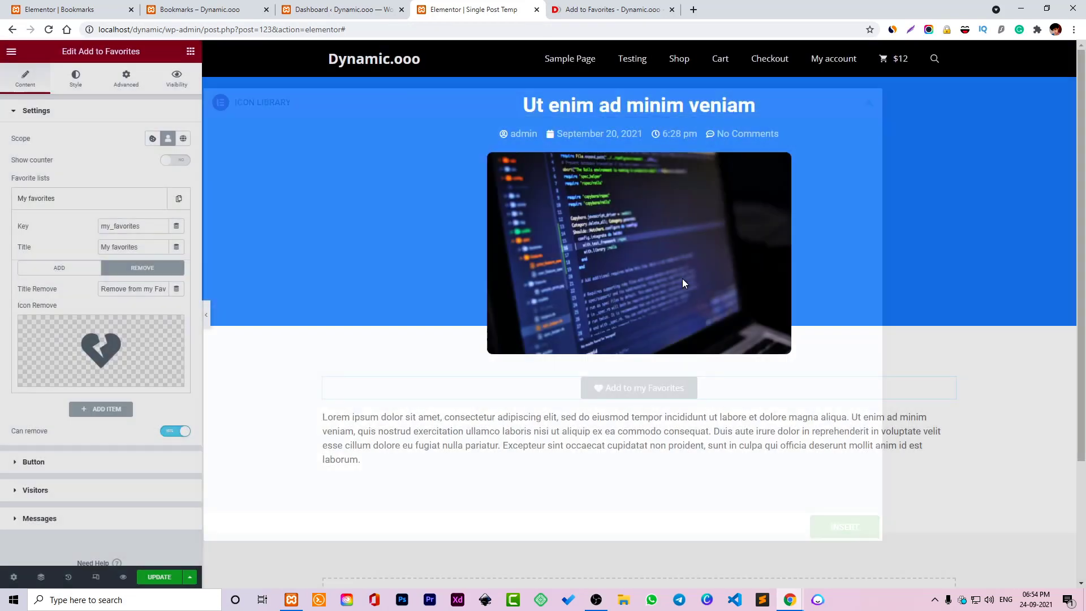
left_click(161, 580)
Reload the post "Ut enim ad minim veniam" in the incognito window and remove it from the favorites.
key("alt+Tab")
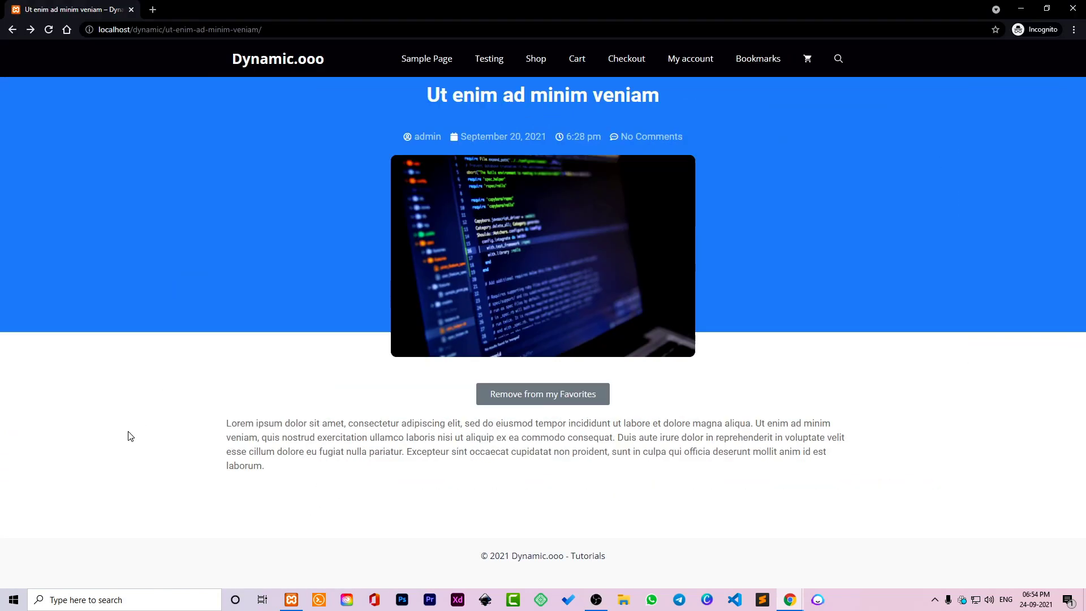
right_click(129, 437)
left_click(196, 306)
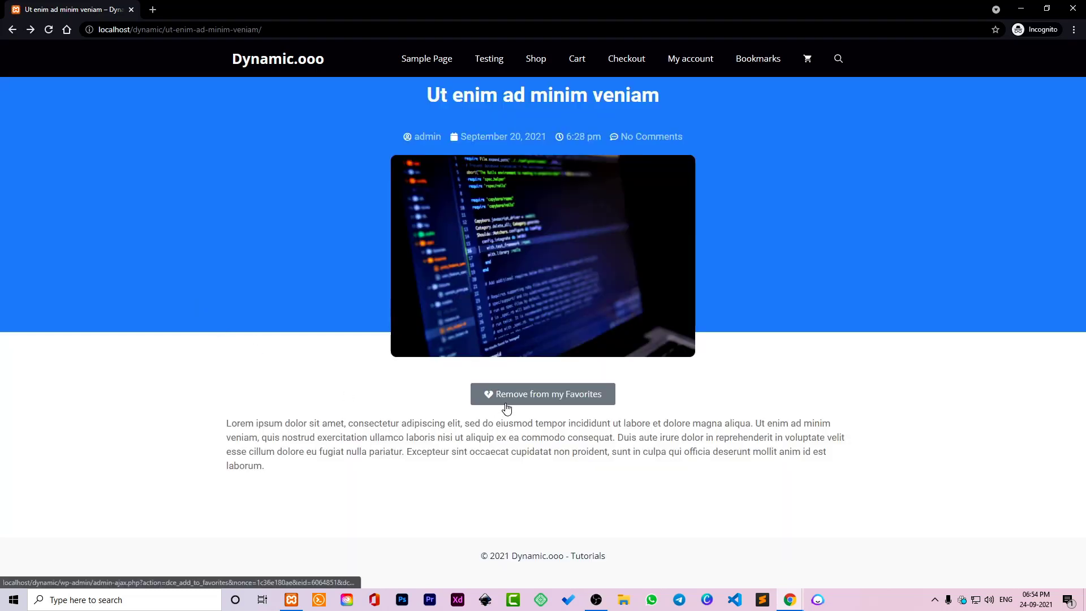
left_click(566, 402)
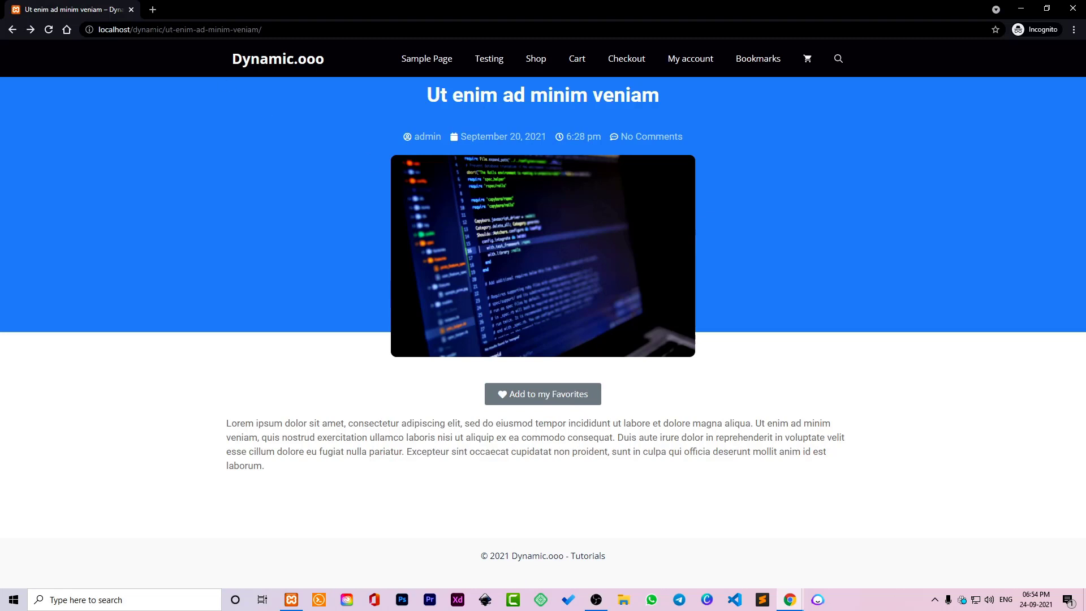
Check localhost/dynamic/bookmarks after the removal, go back to the post page and return to the single post template editor.
left_click(160, 28)
type("localhost/dynamic/bookmarks")
key("Return")
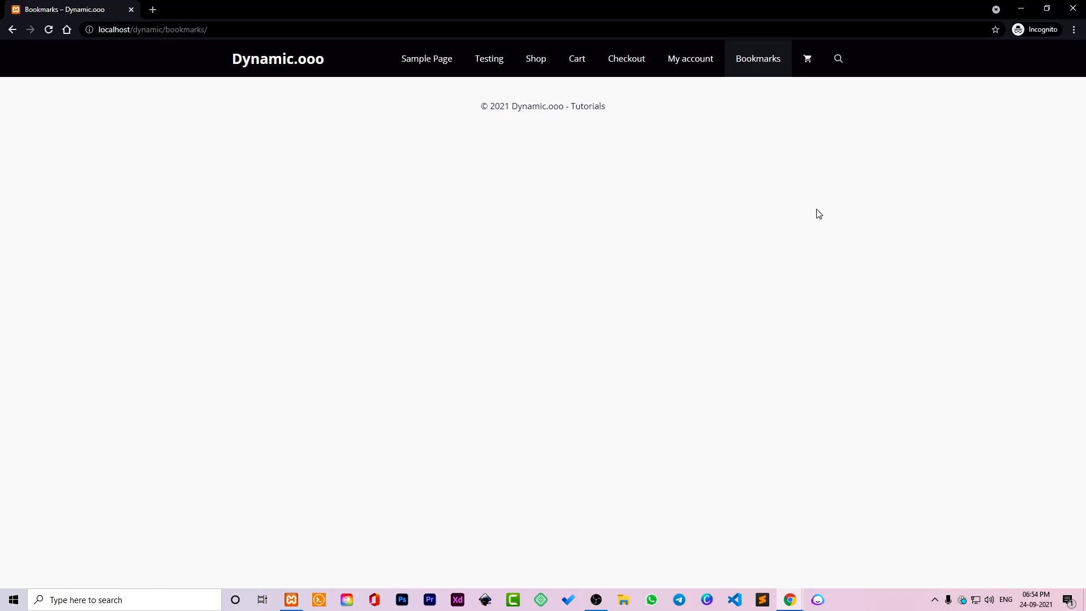
left_click(13, 27)
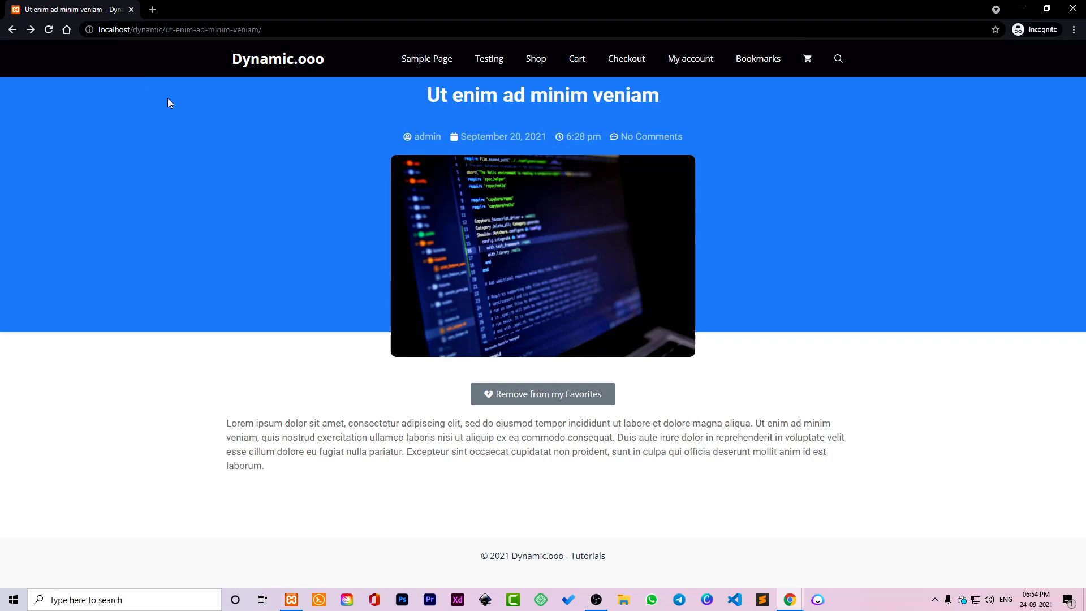
key("alt+Tab")
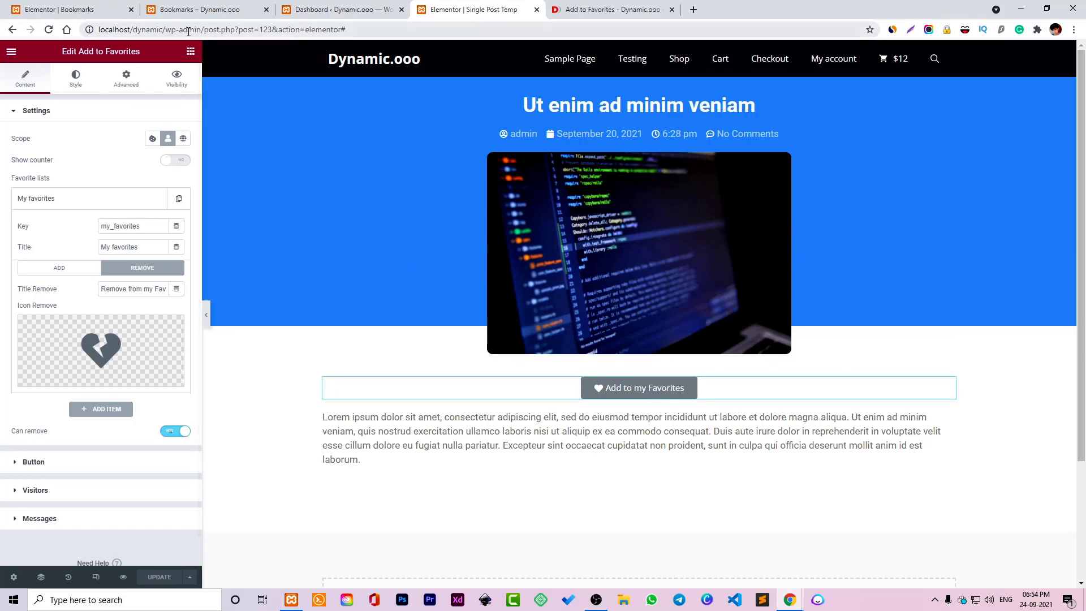
Check localhost/dynamic/bookmarks in the incognito window with the post "Ut enim ad minim veniam" added to the favorites.
key("alt+Tab")
left_click(165, 30)
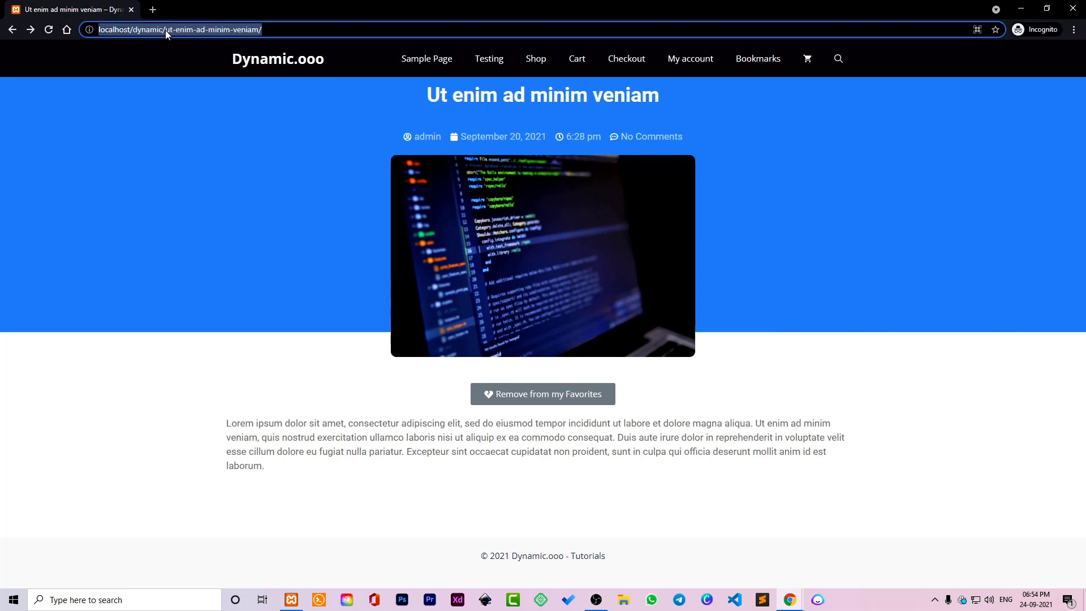
type("localhost/dynamic/bookmarks")
key("Return")
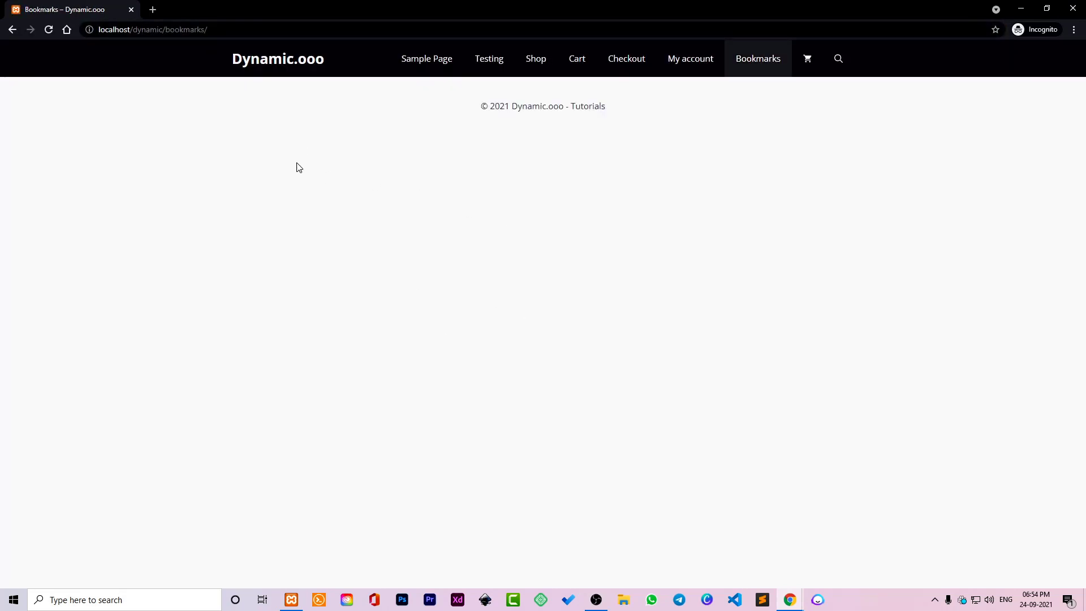
Return to the Bookmarks page editor and switch the Views widget's Select content type from HTML & Tokens to a rendered template.
key("alt+Tab")
key("alt+Tab")
key("alt+Tab")
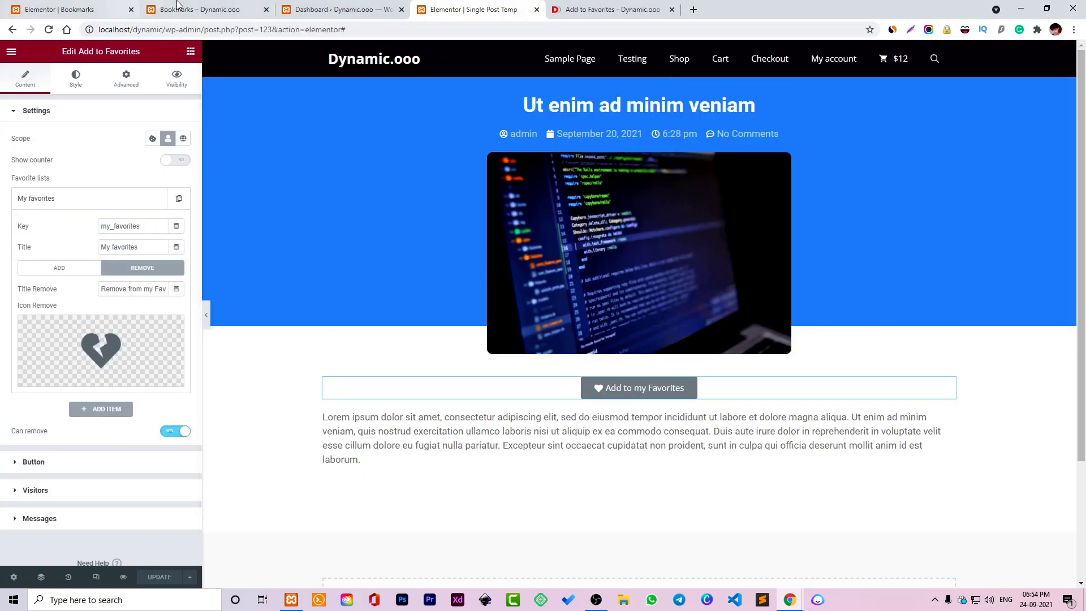
left_click(57, 6)
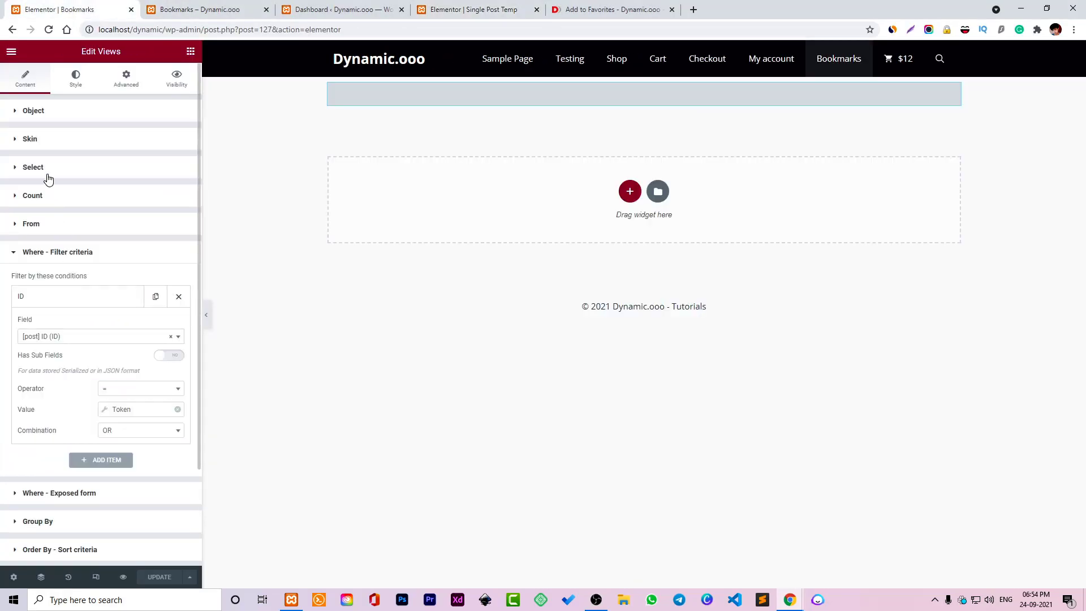
left_click(44, 144)
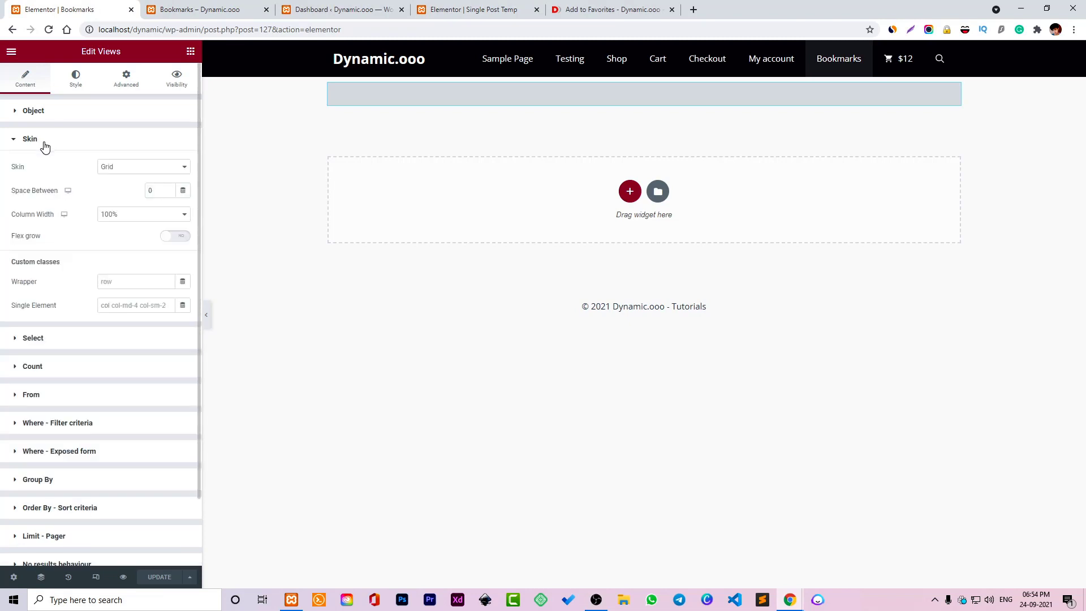
left_click(72, 338)
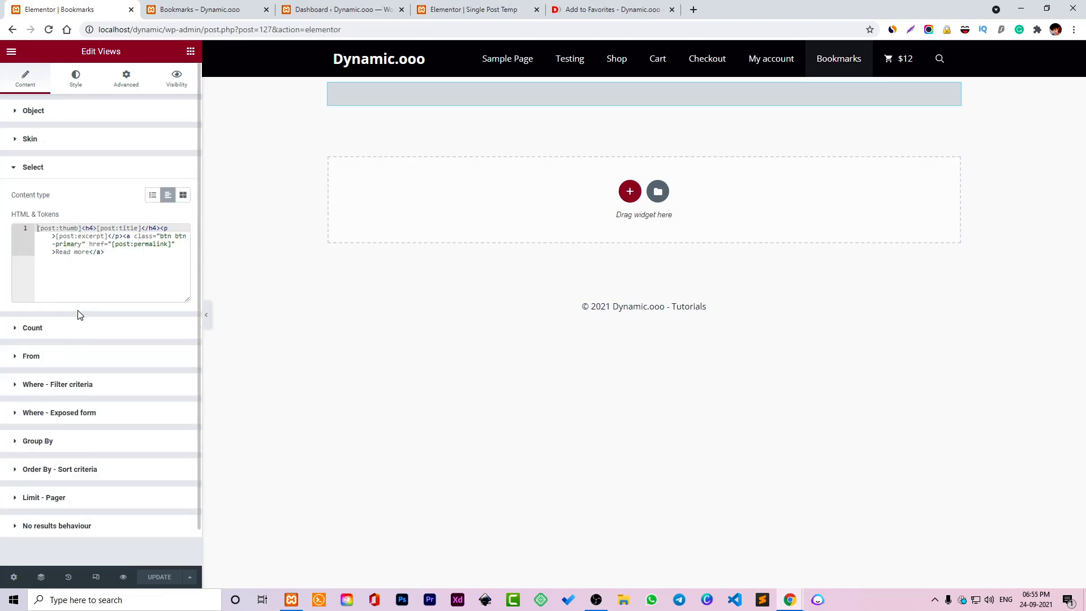
left_click(183, 194)
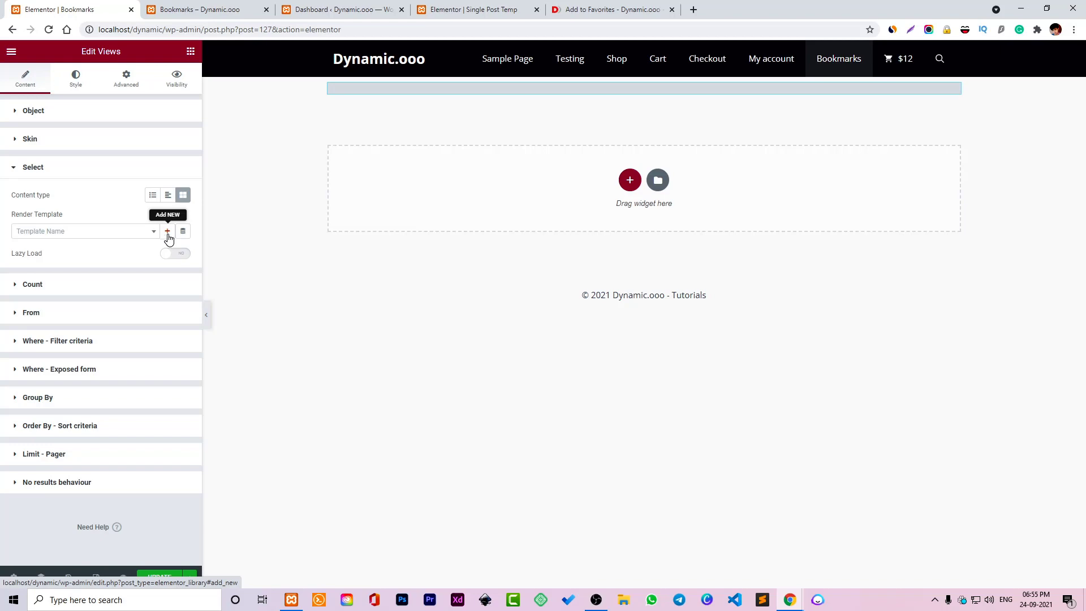
left_click(608, 595)
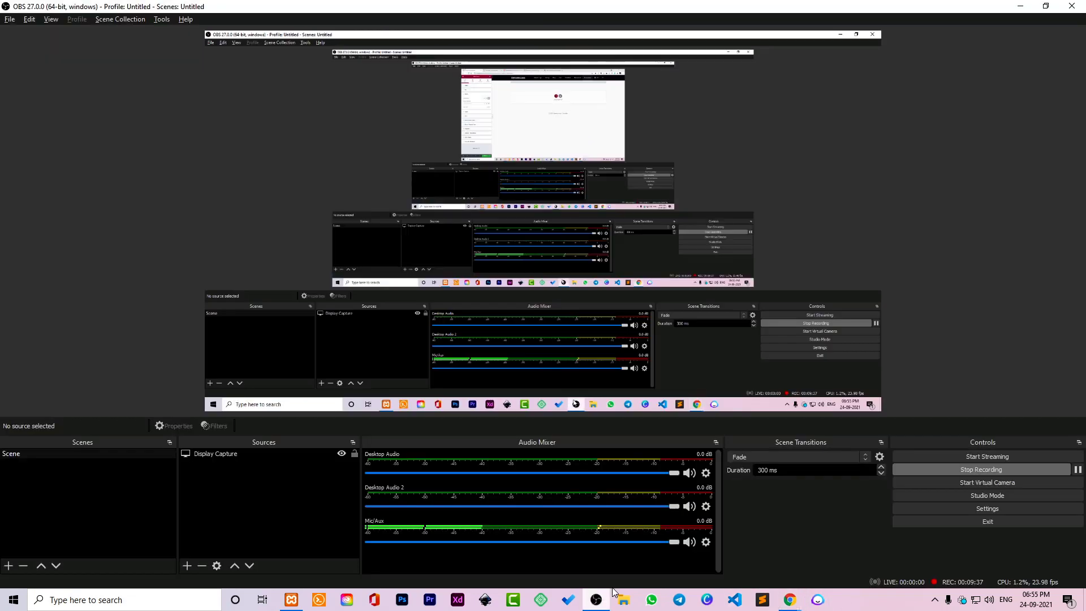